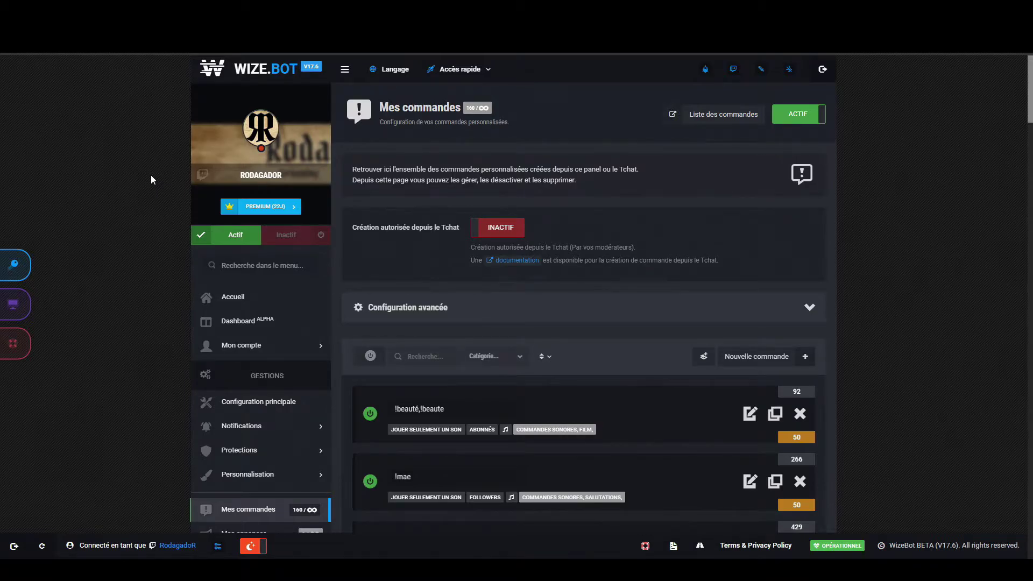
Step: Look through the list of existing custom commands on the Mes commandes page
{"action": "scroll", "coordinate": [151, 175], "scroll_direction": "down", "scroll_amount": 1}
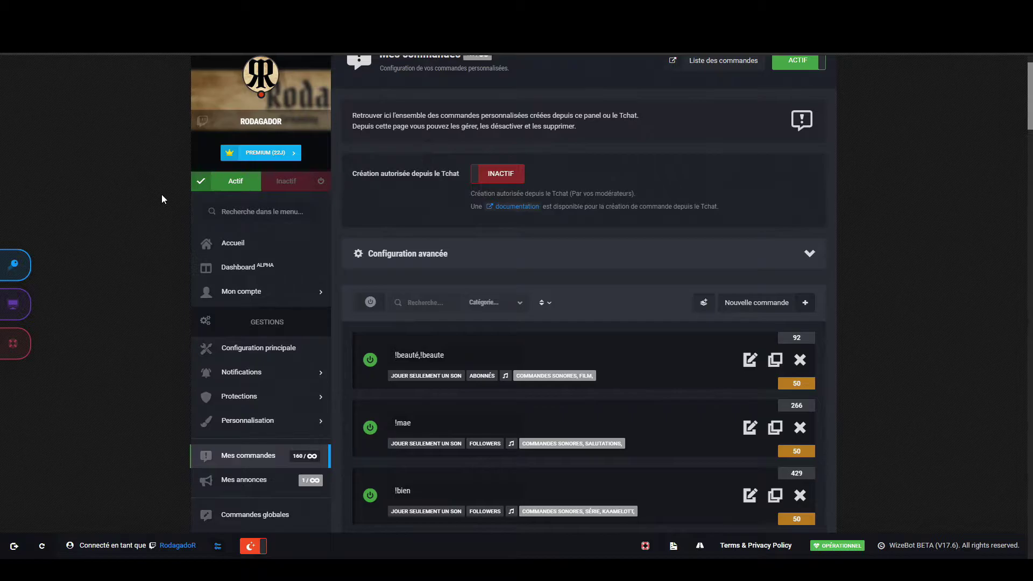
{"action": "scroll", "coordinate": [161, 202], "scroll_direction": "down", "scroll_amount": 1}
{"action": "scroll", "coordinate": [161, 202], "scroll_direction": "down", "scroll_amount": 2}
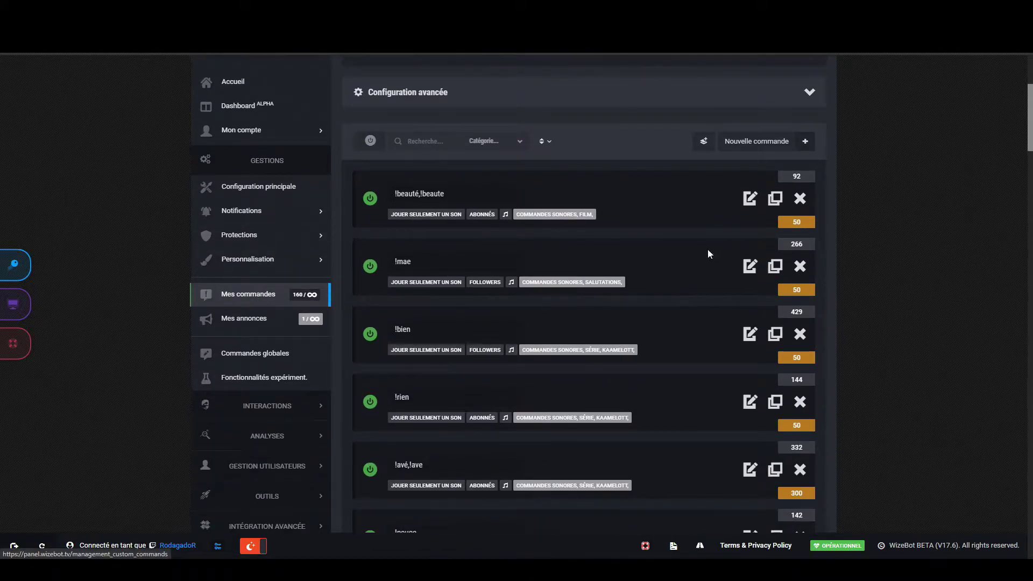
{"action": "scroll", "coordinate": [640, 253], "scroll_direction": "down", "scroll_amount": 5}
{"action": "scroll", "coordinate": [644, 300], "scroll_direction": "down", "scroll_amount": 20}
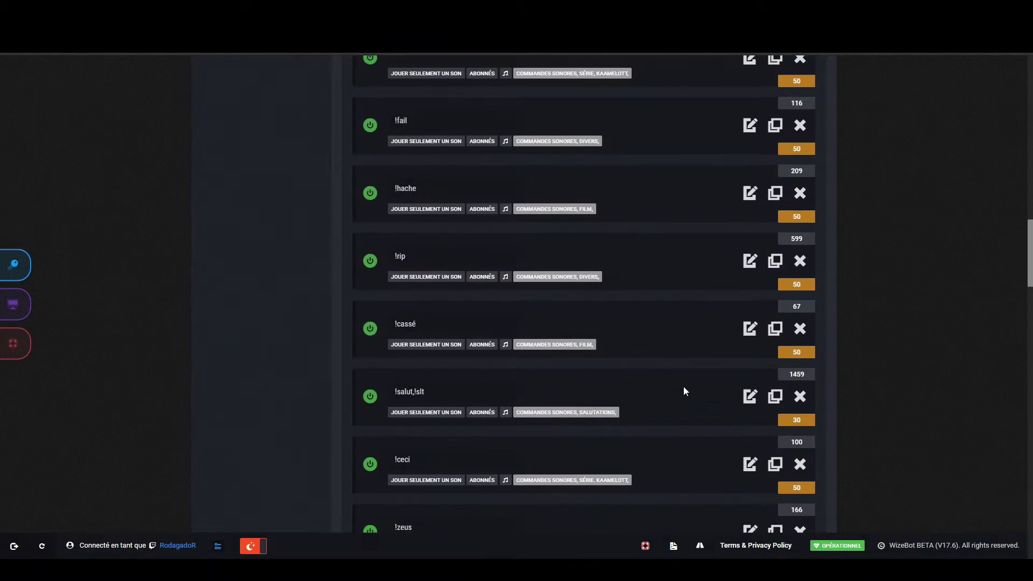
{"action": "scroll", "coordinate": [676, 391], "scroll_direction": "down", "scroll_amount": 10}
{"action": "scroll", "coordinate": [670, 391], "scroll_direction": "up", "scroll_amount": 9}
{"action": "scroll", "coordinate": [654, 383], "scroll_direction": "up", "scroll_amount": 20}
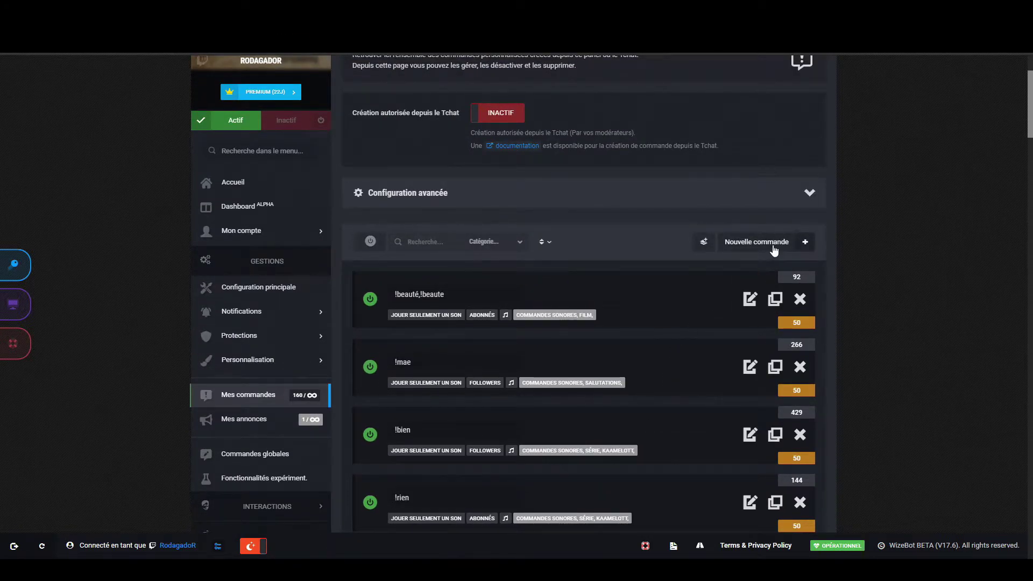
Step: Open the !beauté,!beaute command for editing and view the action types it can use
{"action": "left_click", "coordinate": [749, 299]}
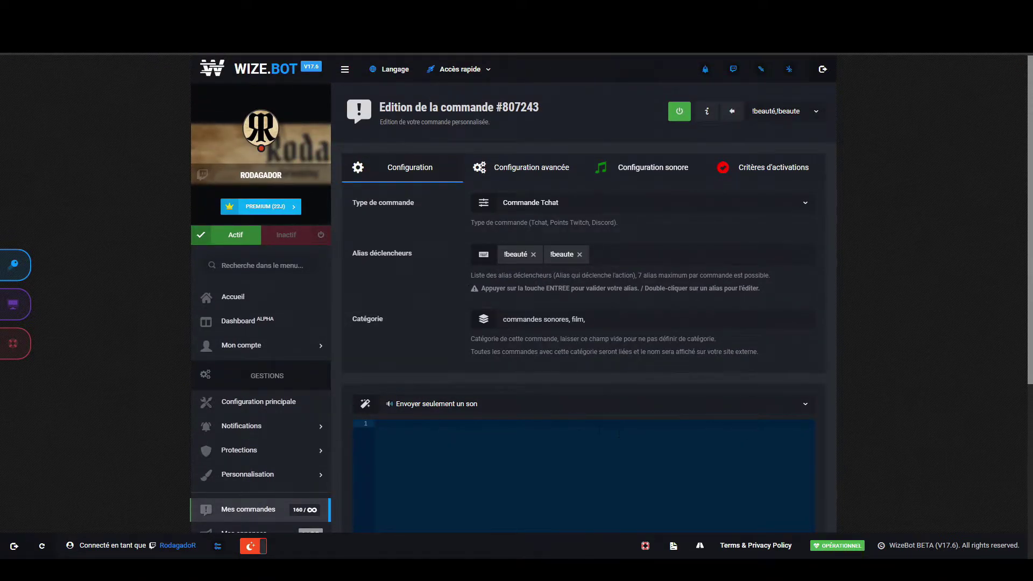
{"action": "left_click", "coordinate": [554, 406]}
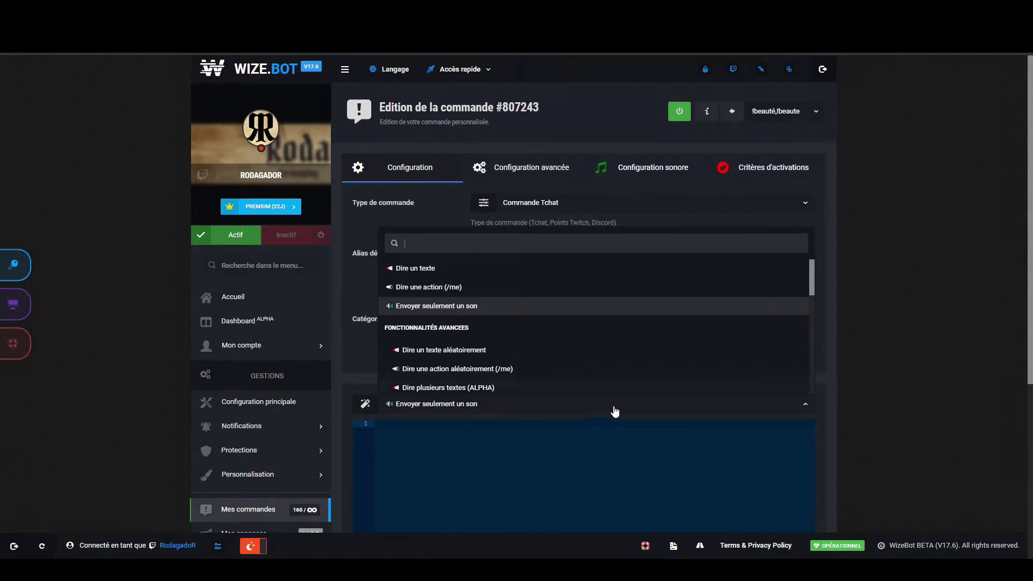
{"action": "left_click", "coordinate": [882, 413]}
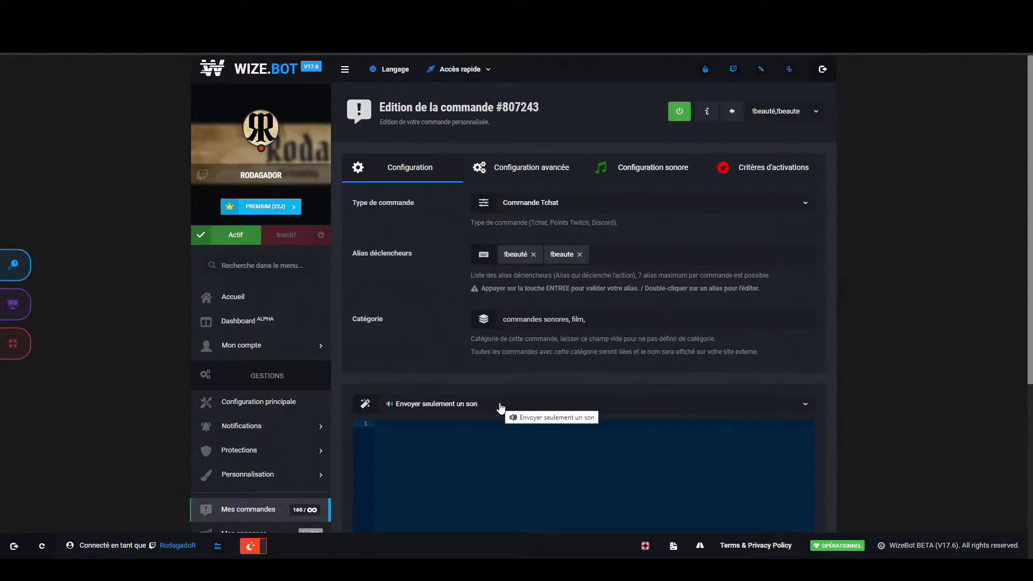
Step: Examine the command's advanced configuration: permissions, cooldown, virtual currency cost and external command list settings
{"action": "left_click", "coordinate": [542, 168]}
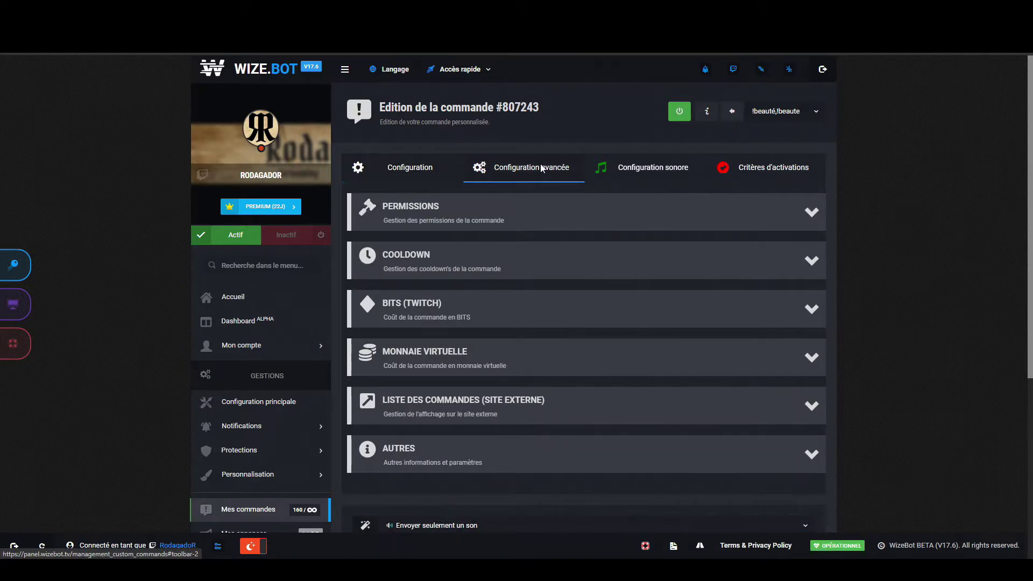
{"action": "left_click", "coordinate": [810, 210]}
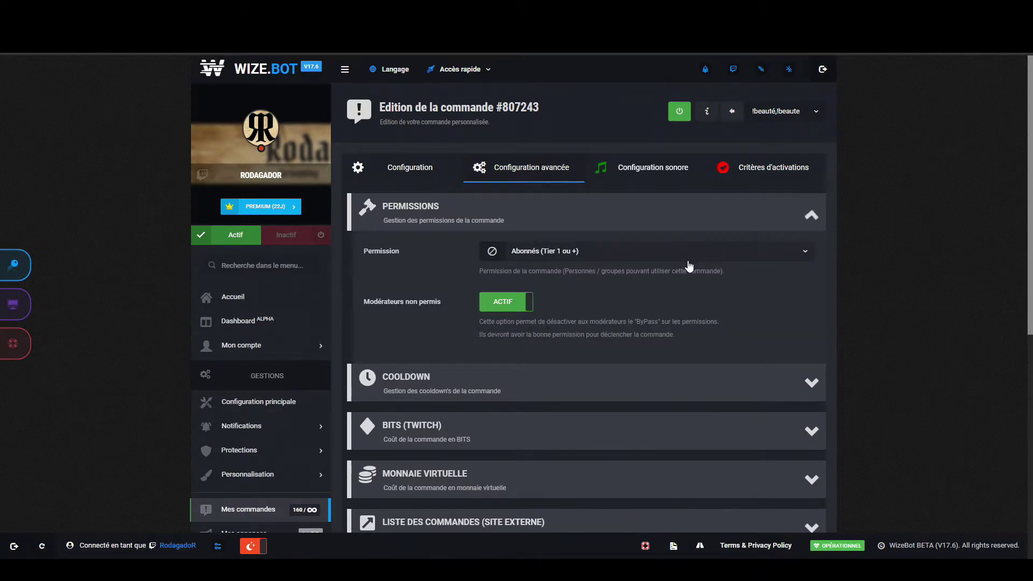
{"action": "left_click", "coordinate": [812, 383]}
{"action": "scroll", "coordinate": [802, 355], "scroll_direction": "down", "scroll_amount": 5}
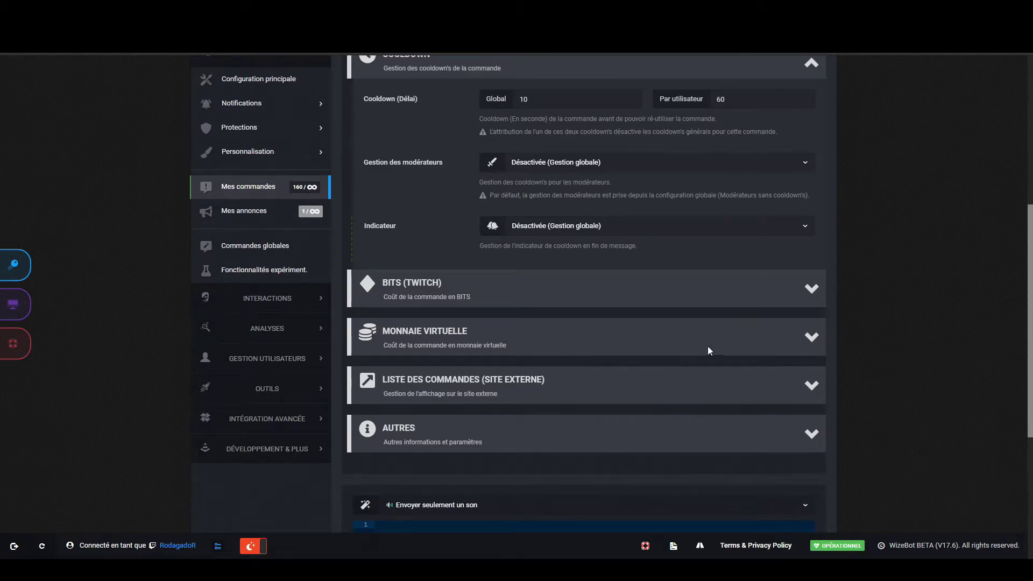
{"action": "left_click", "coordinate": [814, 338]}
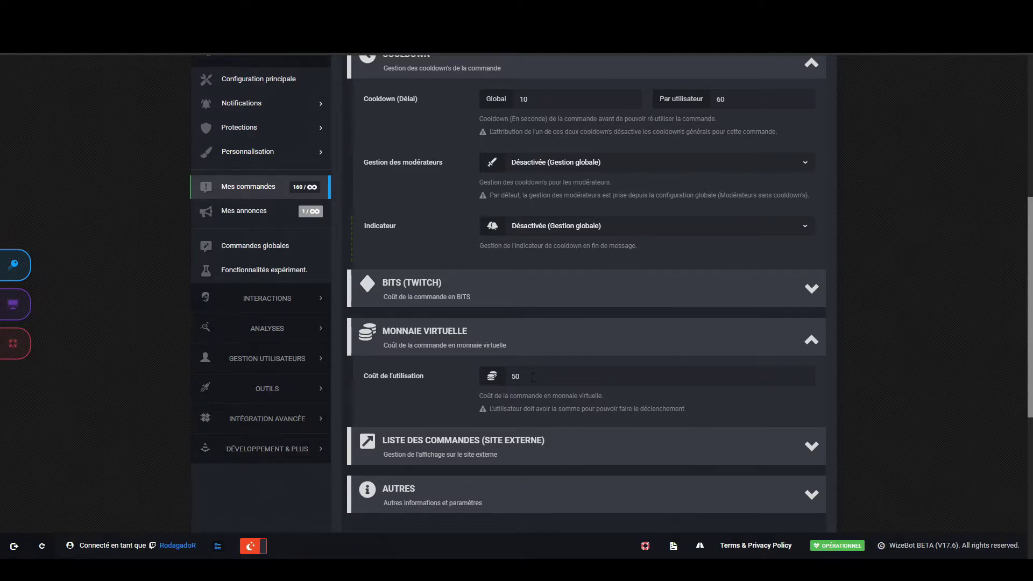
{"action": "left_click", "coordinate": [813, 449]}
{"action": "scroll", "coordinate": [815, 452], "scroll_direction": "down", "scroll_amount": 4}
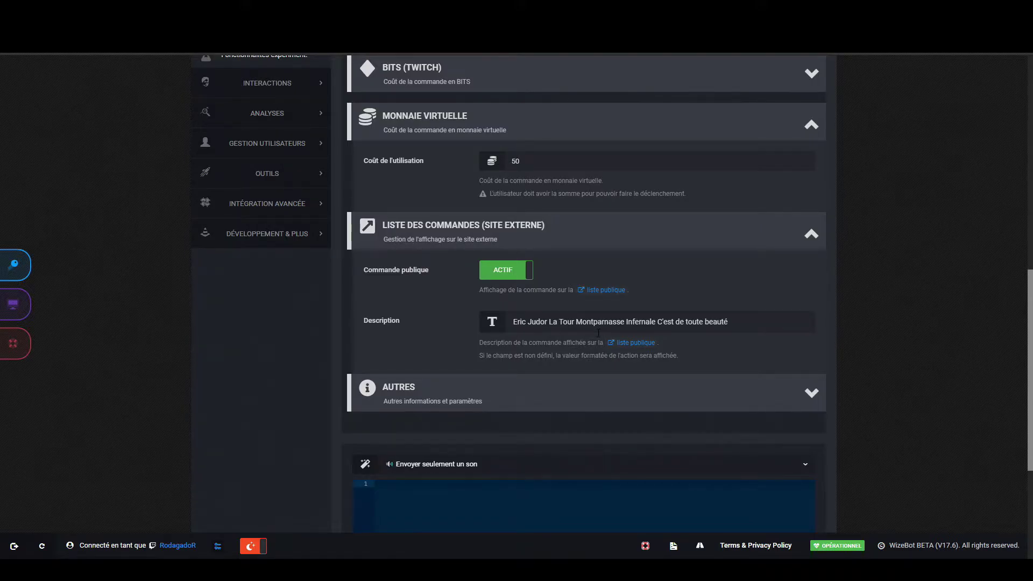
{"action": "scroll", "coordinate": [754, 353], "scroll_direction": "up", "scroll_amount": 10}
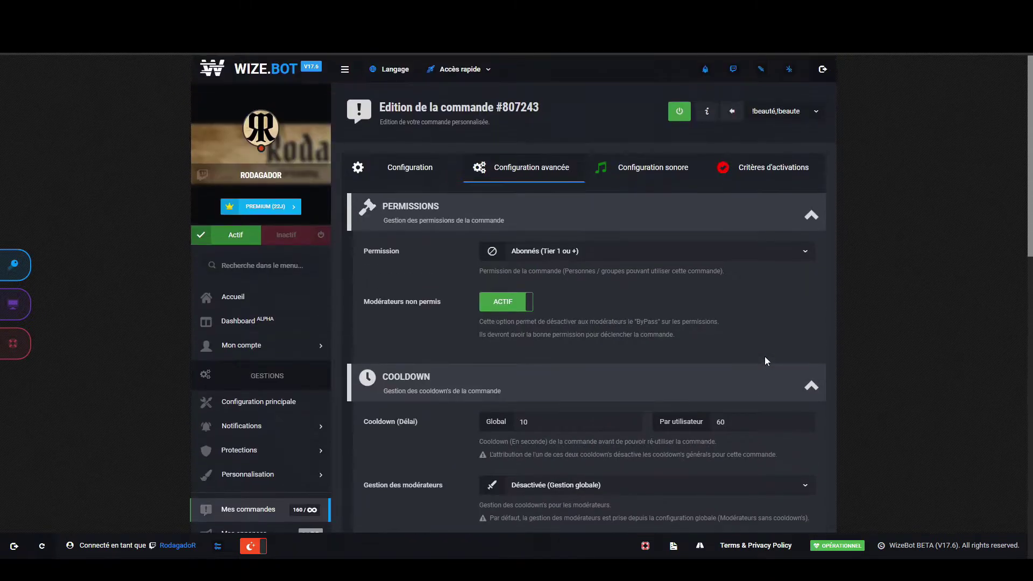
Step: Show the command's sound configuration and browse drive E: to the Sons wizebot folder for a notification sound upload
{"action": "left_click", "coordinate": [657, 178]}
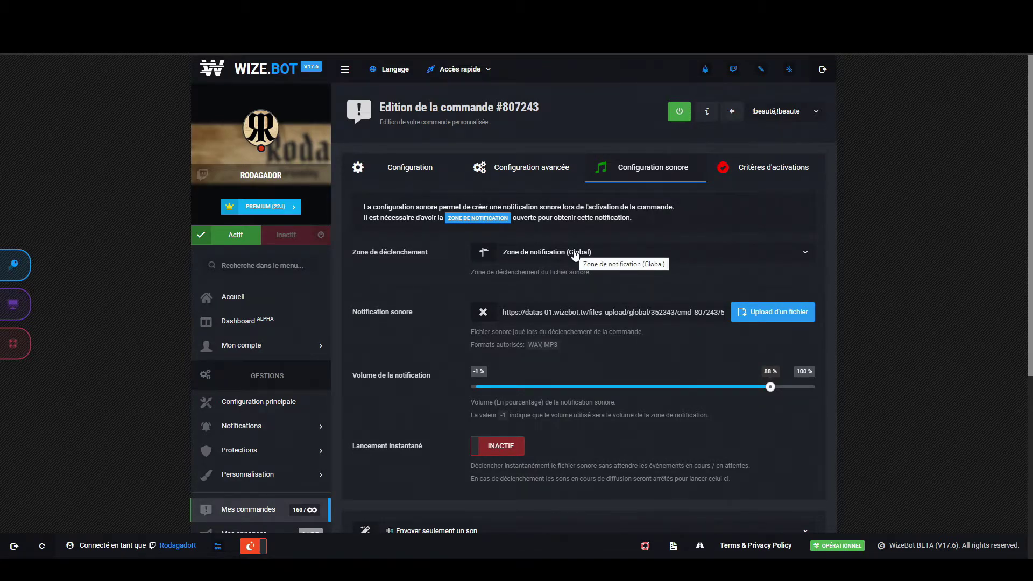
{"action": "left_click", "coordinate": [773, 313]}
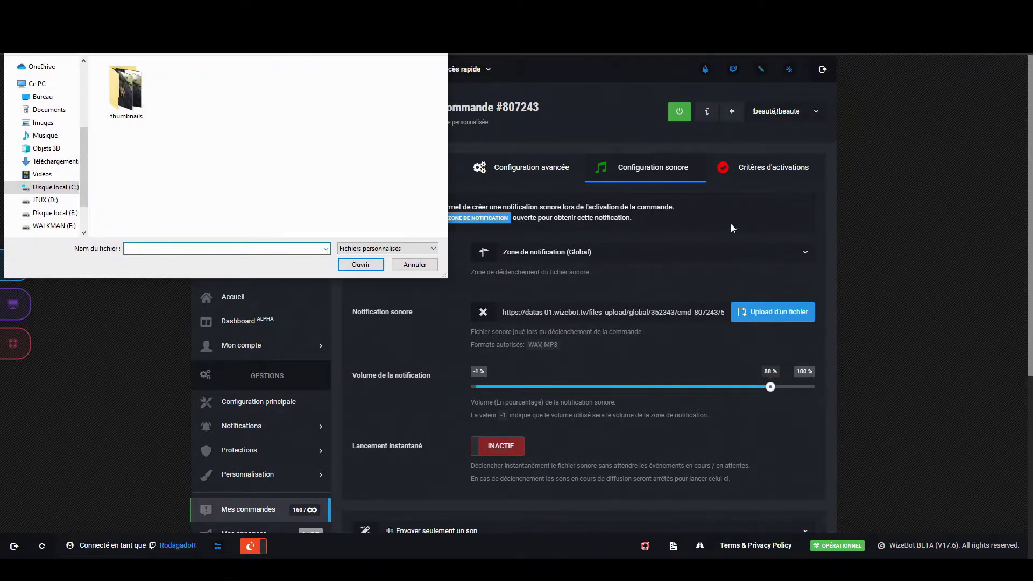
{"action": "left_click", "coordinate": [51, 213]}
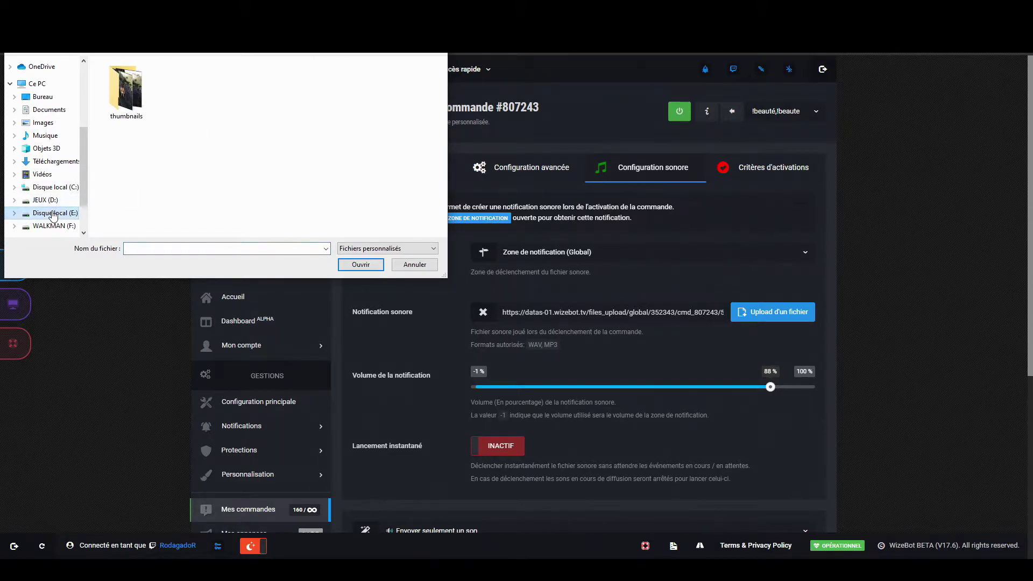
{"action": "double_click", "coordinate": [118, 196]}
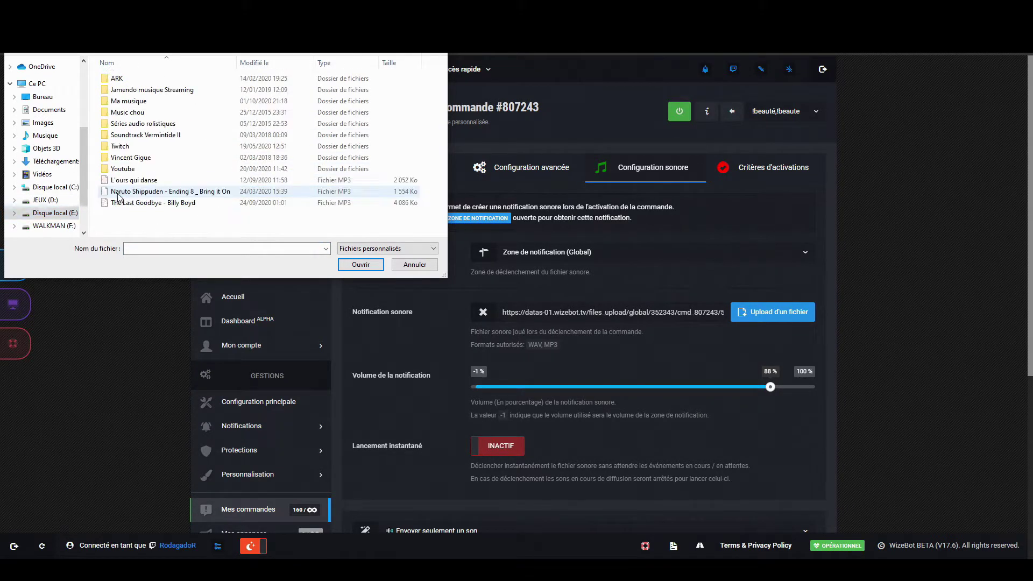
{"action": "double_click", "coordinate": [120, 145]}
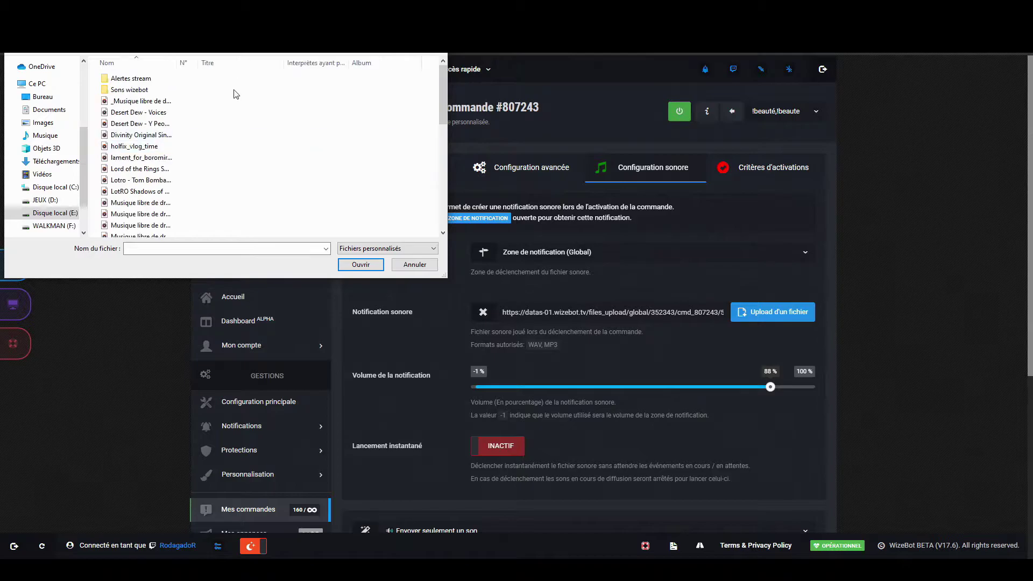
{"action": "double_click", "coordinate": [141, 90]}
Step: Try to choose The Big Bang Theory Coup de fouet as the command's notification sound file
{"action": "scroll", "coordinate": [172, 140], "scroll_direction": "down", "scroll_amount": 5}
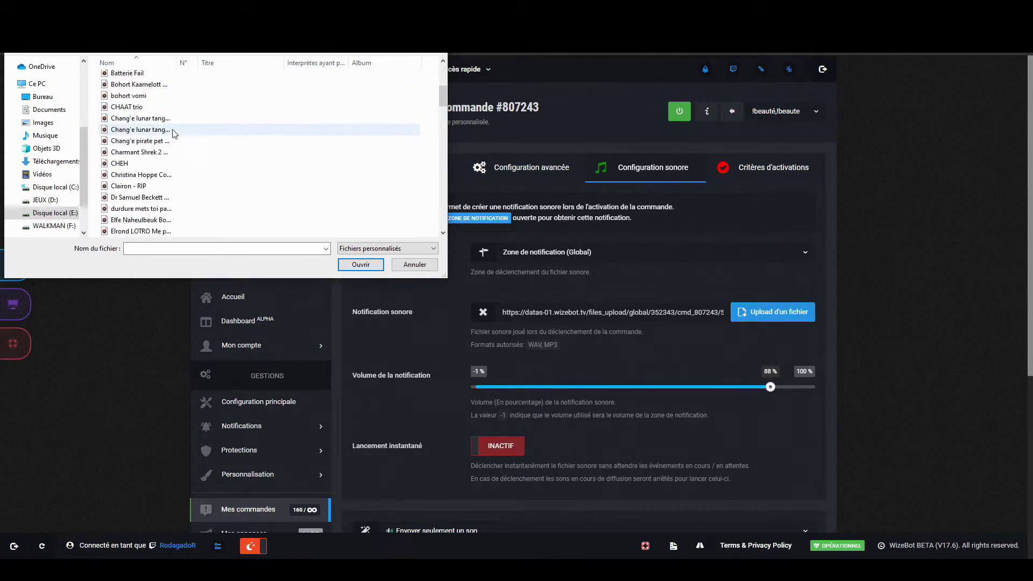
{"action": "scroll", "coordinate": [172, 154], "scroll_direction": "down", "scroll_amount": 15}
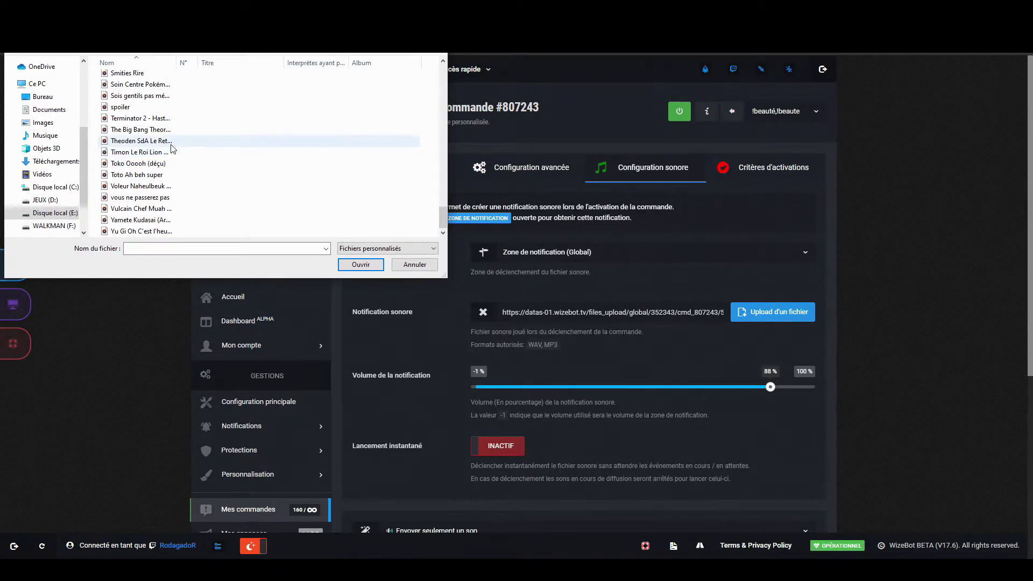
{"action": "left_click_drag", "start_coordinate": [175, 64], "coordinate": [208, 64]}
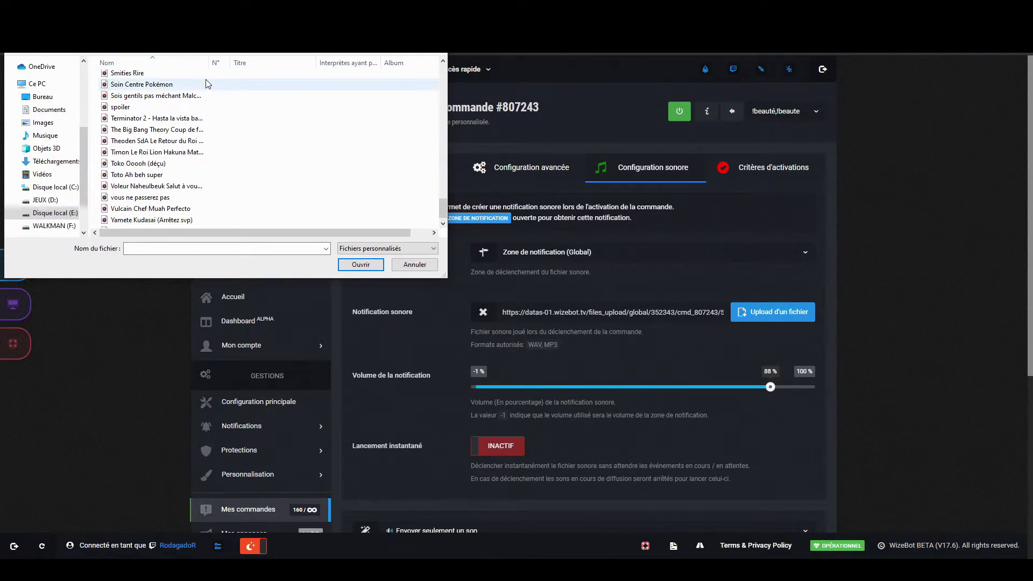
{"action": "left_click", "coordinate": [180, 130]}
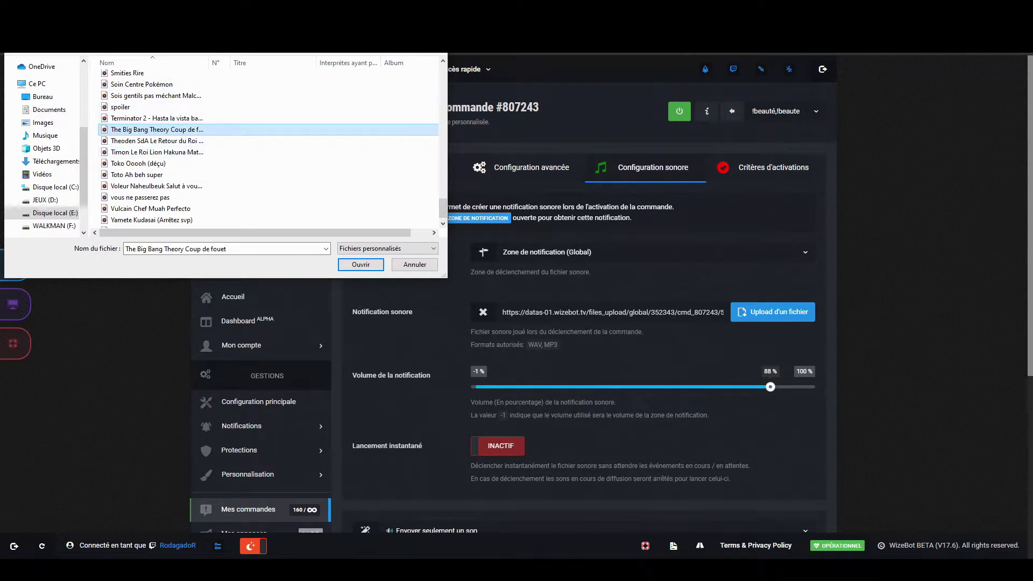
{"action": "key", "text": "Return"}
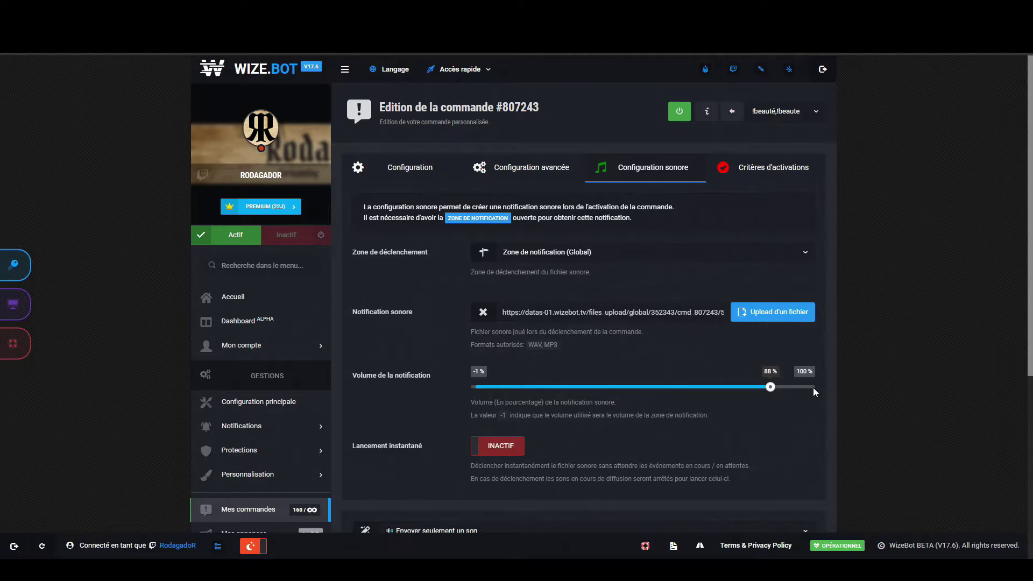
Step: Examine the command's activation criteria, then its general configuration and action script area
{"action": "left_click", "coordinate": [781, 171]}
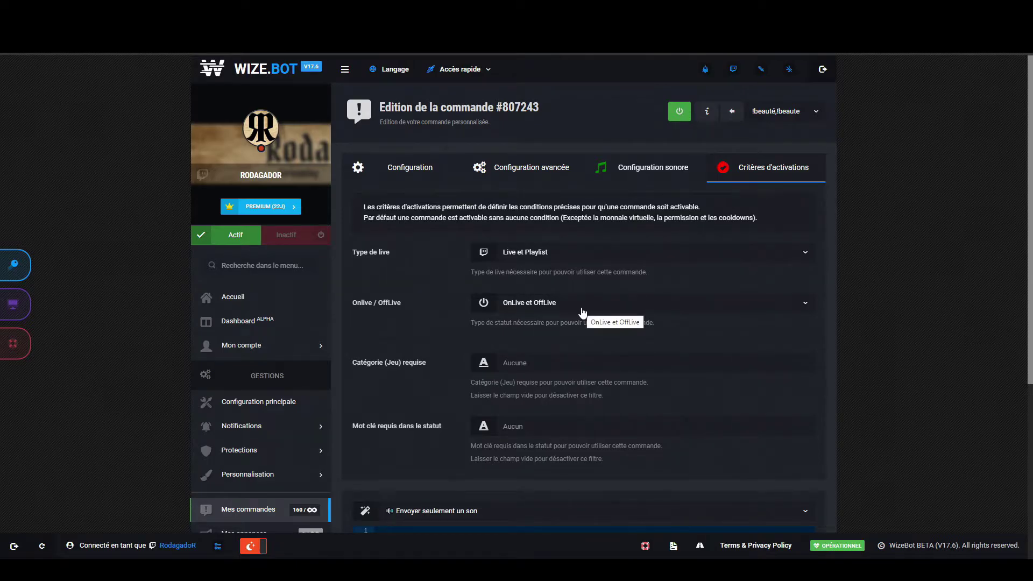
{"action": "left_click", "coordinate": [409, 169]}
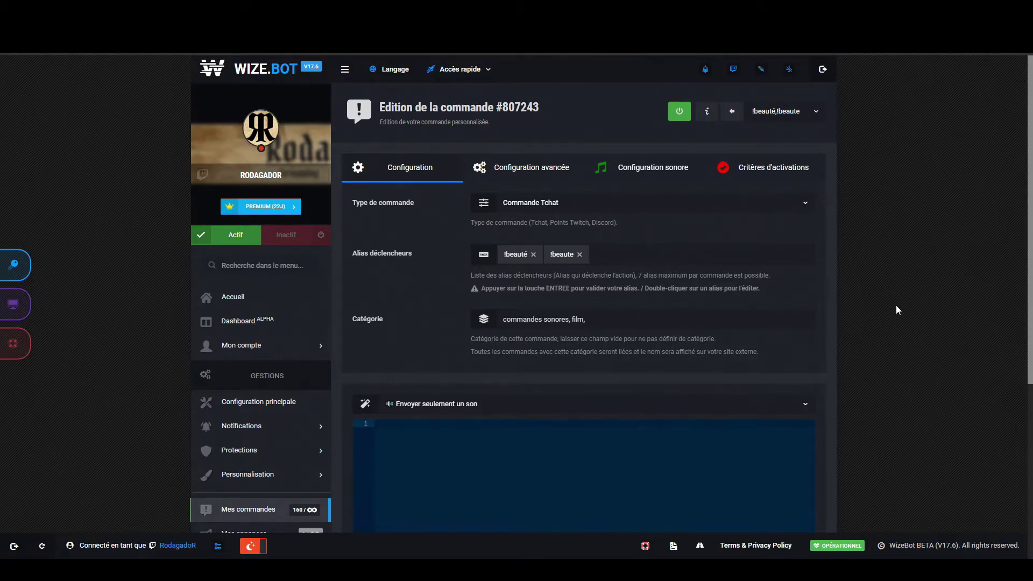
{"action": "scroll", "coordinate": [897, 306], "scroll_direction": "down", "scroll_amount": 3}
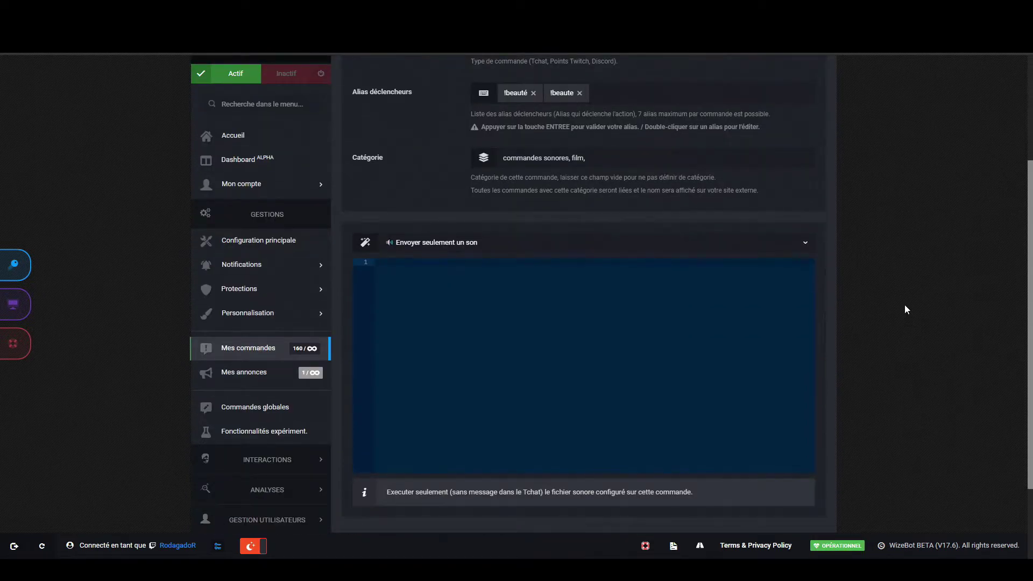
{"action": "scroll", "coordinate": [767, 180], "scroll_direction": "up", "scroll_amount": 3}
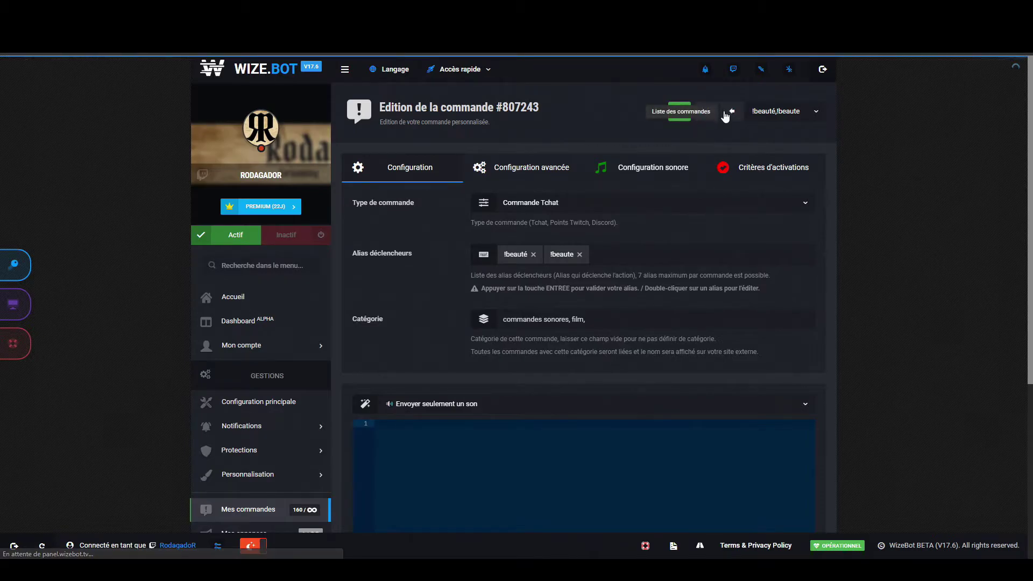
Step: Leave the command editor and return to the list of custom commands
{"action": "left_click", "coordinate": [725, 116]}
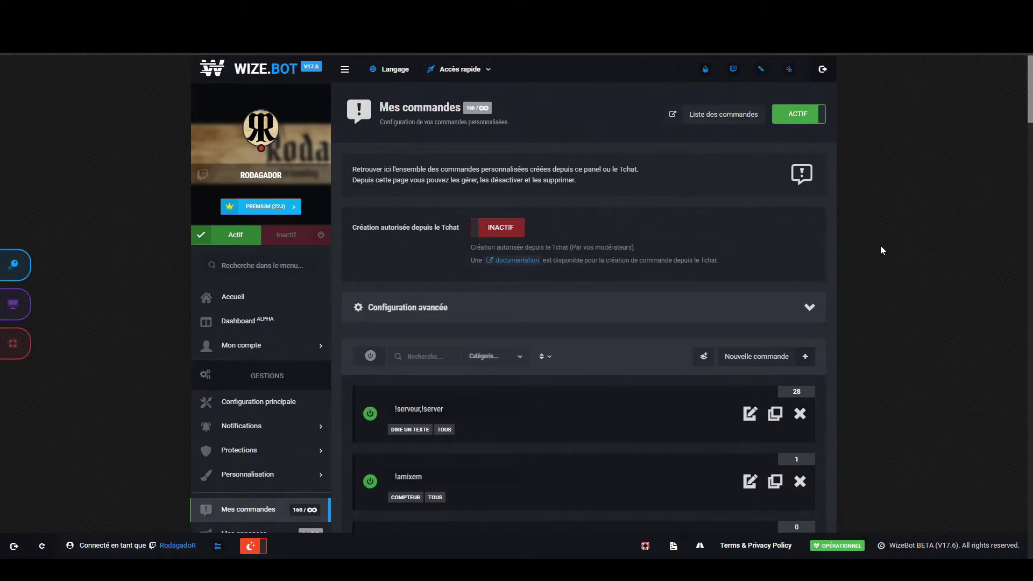
{"action": "scroll", "coordinate": [876, 243], "scroll_direction": "down", "scroll_amount": 2}
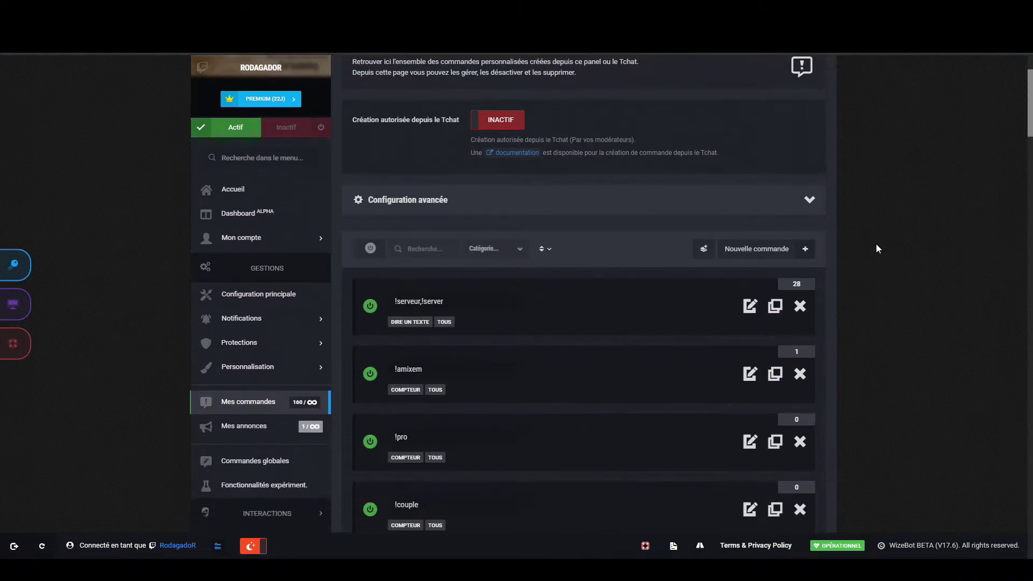
{"action": "scroll", "coordinate": [875, 247], "scroll_direction": "down", "scroll_amount": 2}
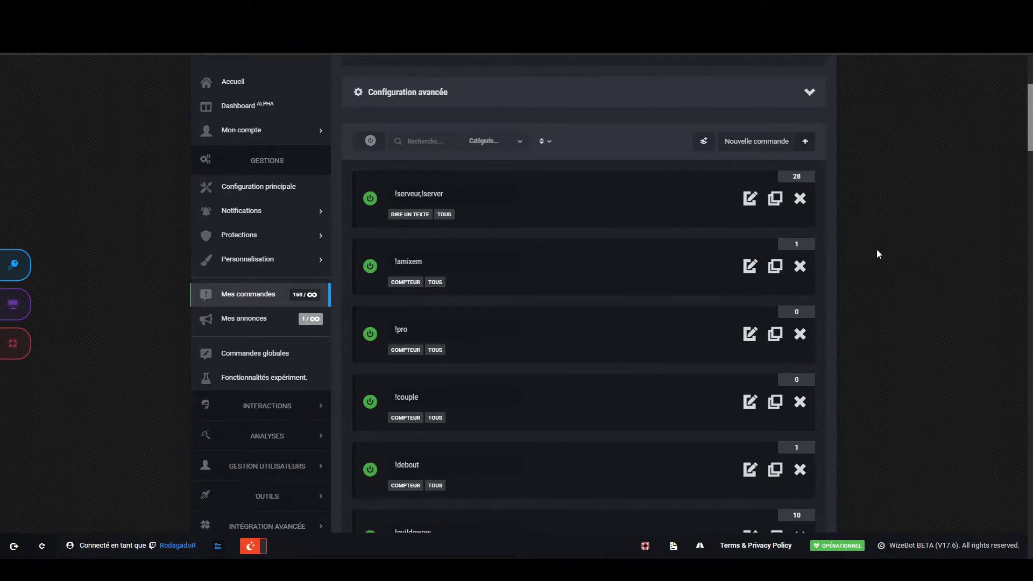
{"action": "scroll", "coordinate": [877, 250], "scroll_direction": "up", "scroll_amount": 2}
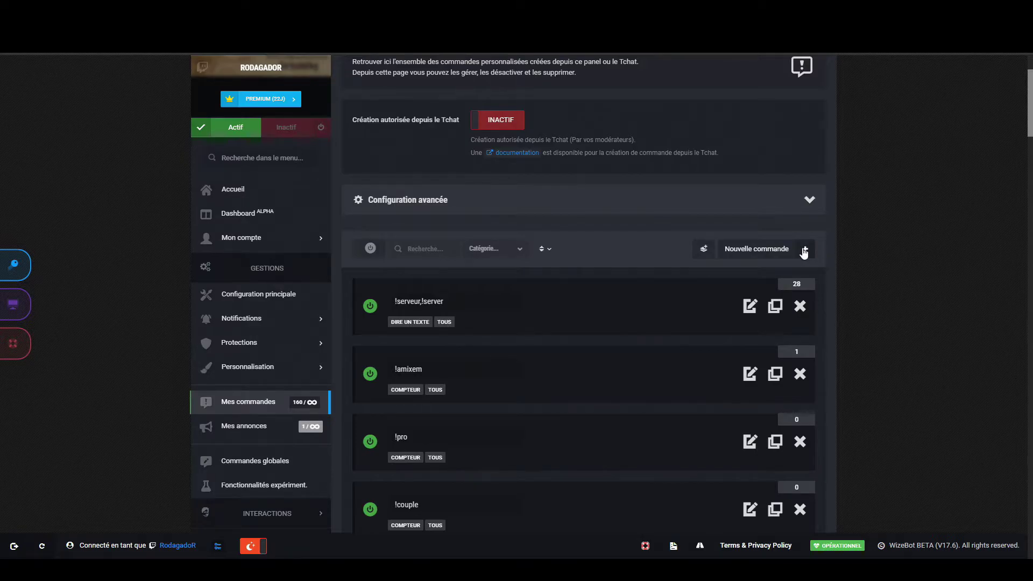
Step: Quick-add the advanced command (Exemple) Animation Eau and view its configuration and overlay script
{"action": "left_click", "coordinate": [705, 250]}
{"action": "left_click", "coordinate": [574, 168]}
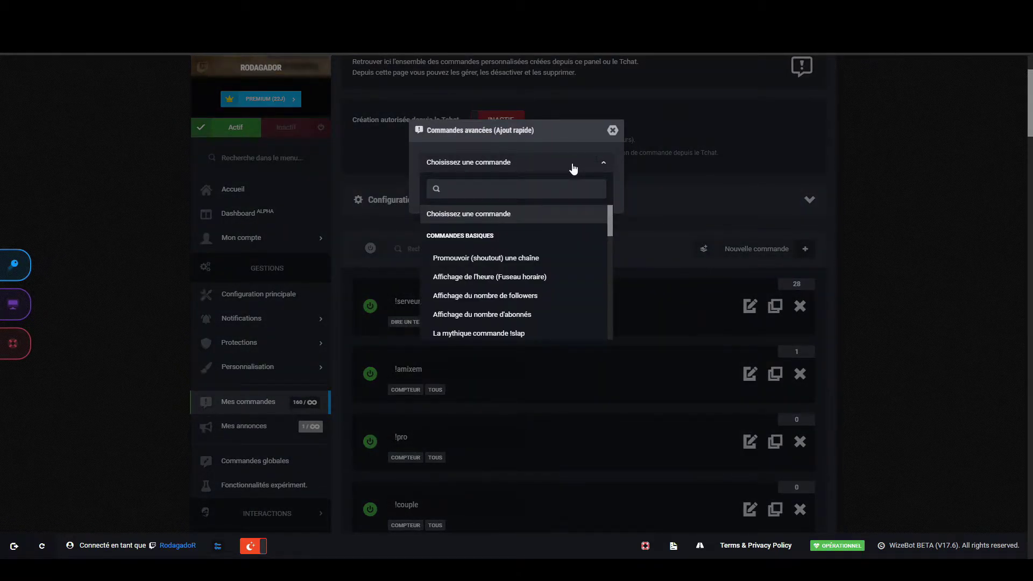
{"action": "scroll", "coordinate": [579, 246], "scroll_direction": "down", "scroll_amount": 10}
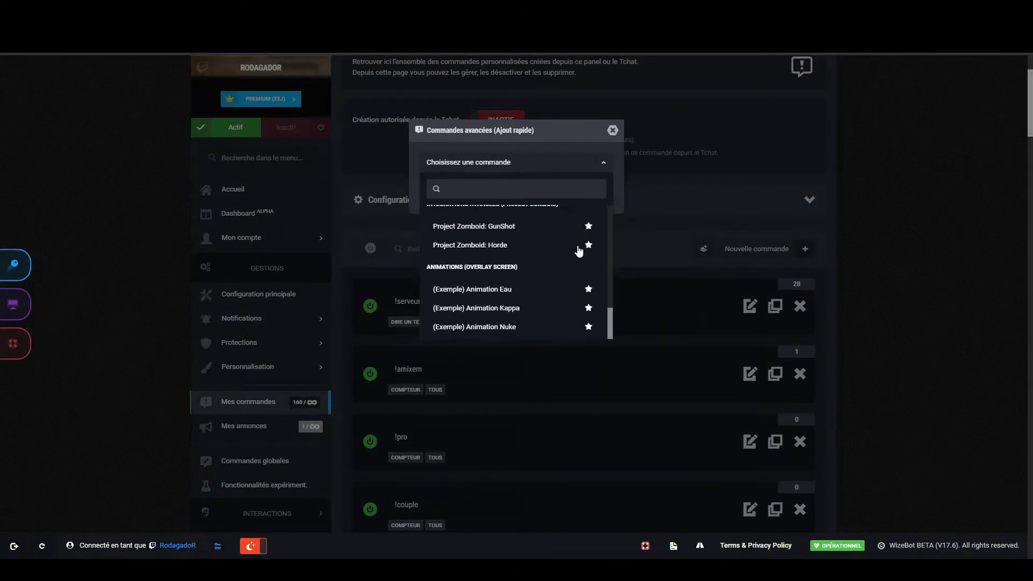
{"action": "left_click", "coordinate": [495, 291]}
{"action": "left_click", "coordinate": [508, 216]}
{"action": "scroll", "coordinate": [686, 357], "scroll_direction": "down", "scroll_amount": 3}
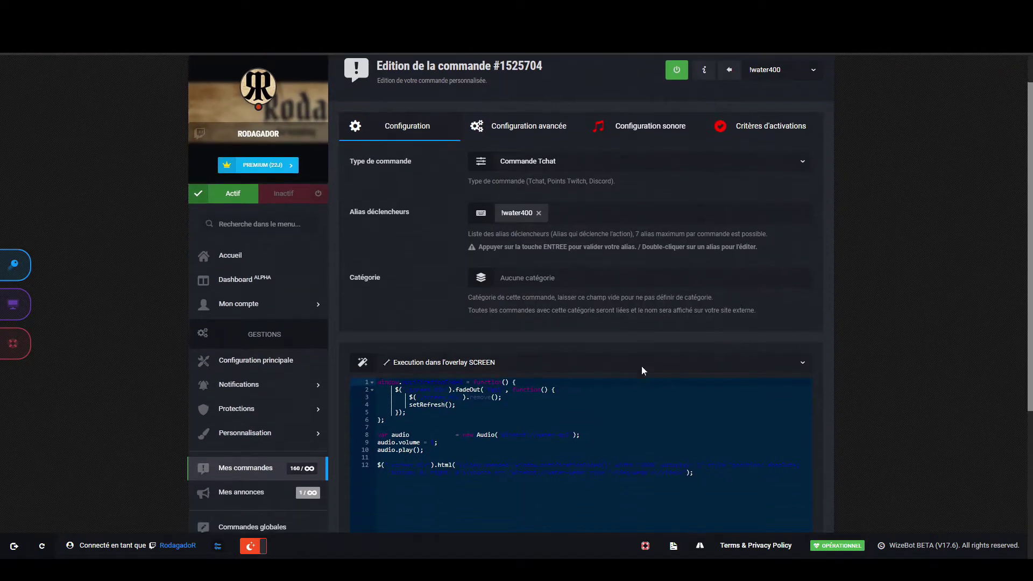
{"action": "scroll", "coordinate": [569, 417], "scroll_direction": "up", "scroll_amount": 2}
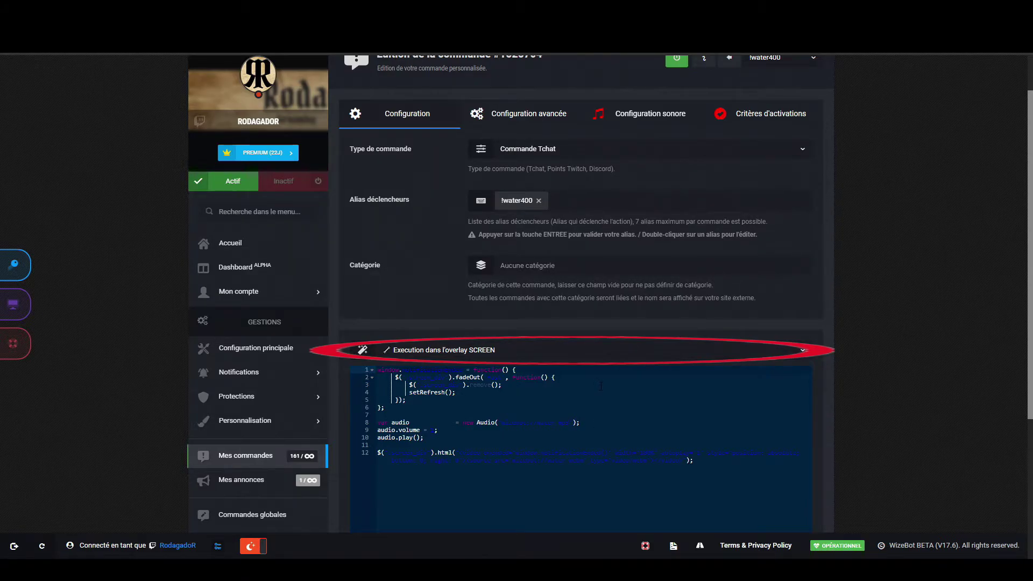
Step: Highlight and examine the complete SCREEN overlay script of the !water400 command
{"action": "mouse_move", "coordinate": [702, 461]}
{"action": "left_mouse_down"}
{"action": "mouse_move", "coordinate": [380, 420]}
{"action": "mouse_move", "coordinate": [377, 369]}
{"action": "left_mouse_up"}
{"action": "scroll", "coordinate": [384, 255], "scroll_direction": "down", "scroll_amount": 3}
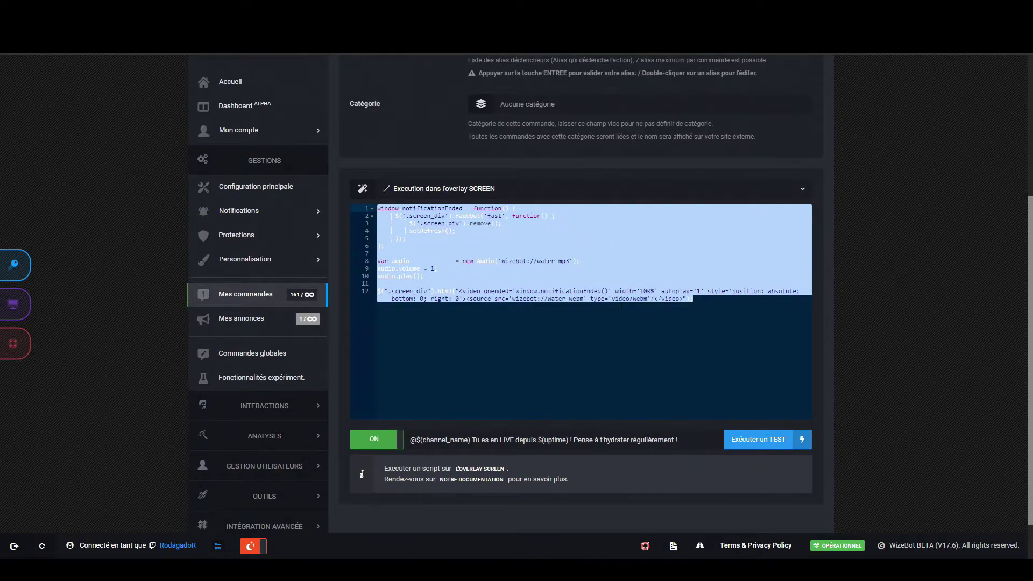
{"action": "left_click", "coordinate": [702, 300]}
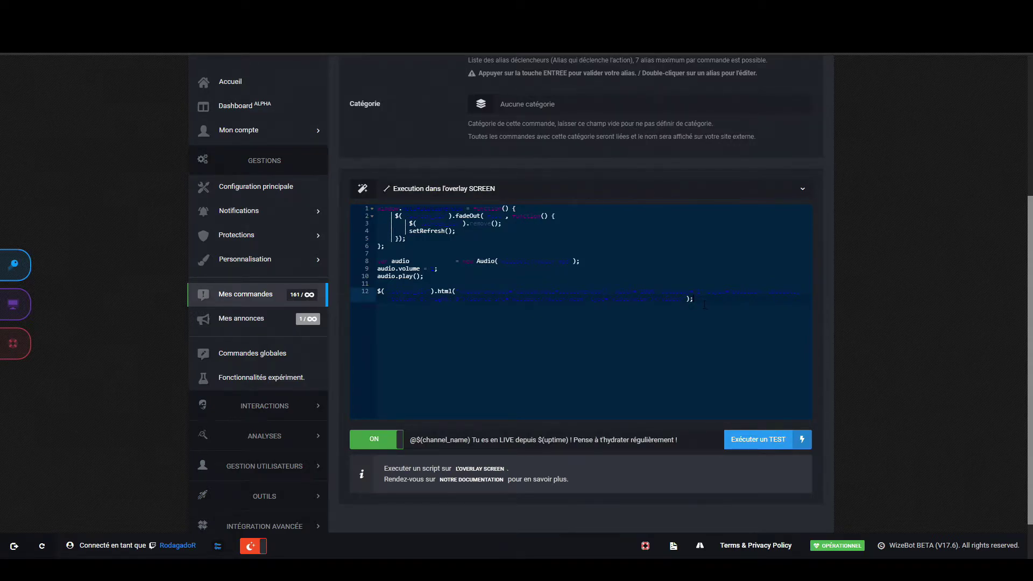
{"action": "left_click_drag", "start_coordinate": [702, 301], "coordinate": [378, 207]}
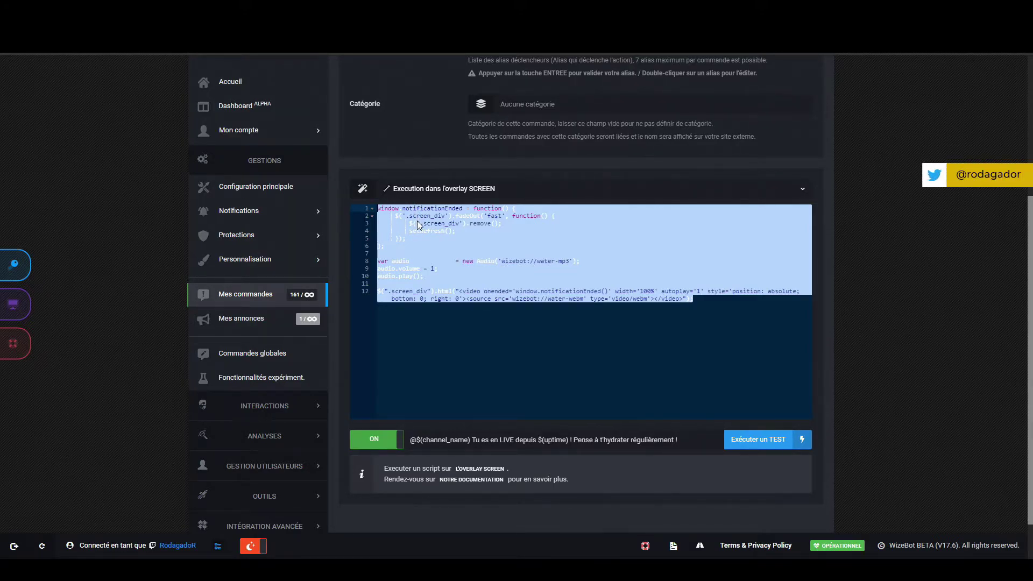
Step: Return to the custom commands list, find the !bigleux command and open it with its whole overlay script selected
{"action": "scroll", "coordinate": [727, 369], "scroll_direction": "up", "scroll_amount": 4}
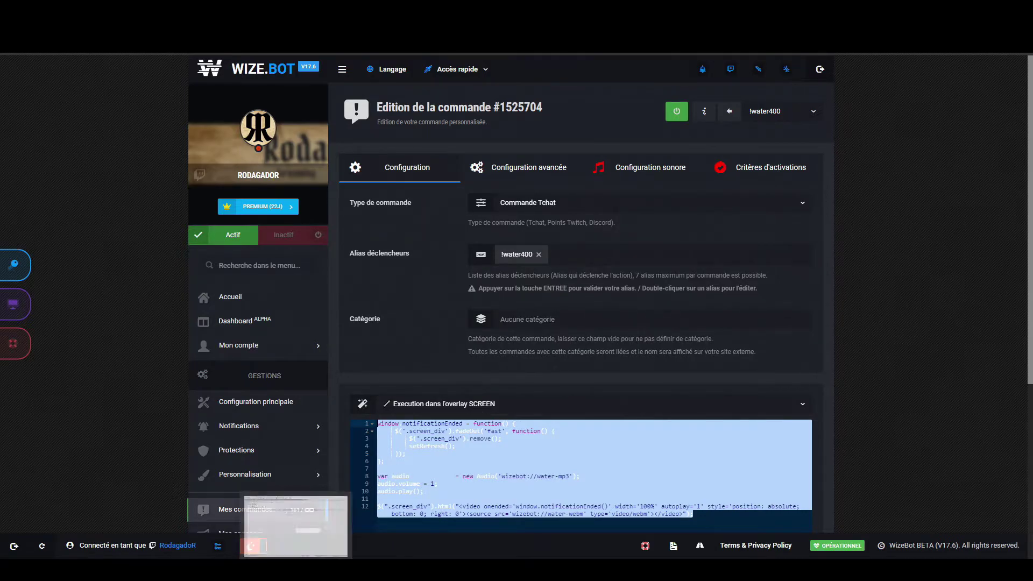
{"action": "left_click", "coordinate": [729, 111]}
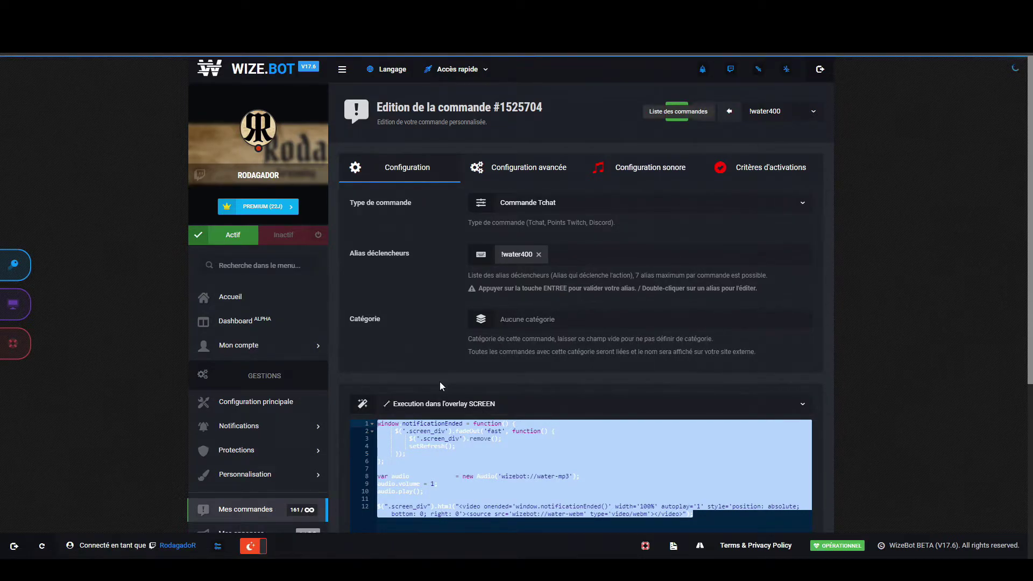
{"action": "type", "text": "bigleux"}
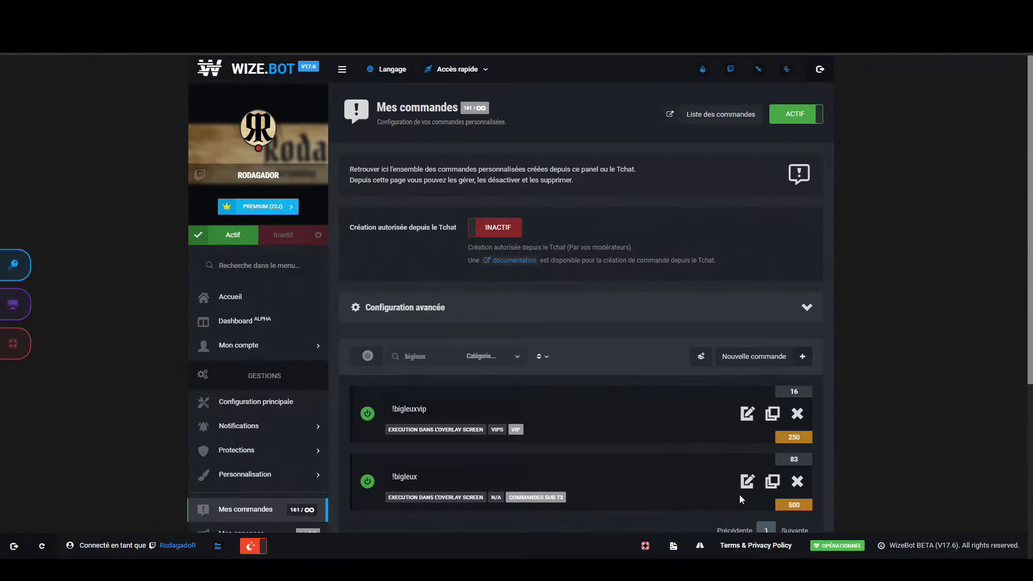
{"action": "left_click", "coordinate": [747, 480]}
{"action": "scroll", "coordinate": [582, 464], "scroll_direction": "down", "scroll_amount": 3}
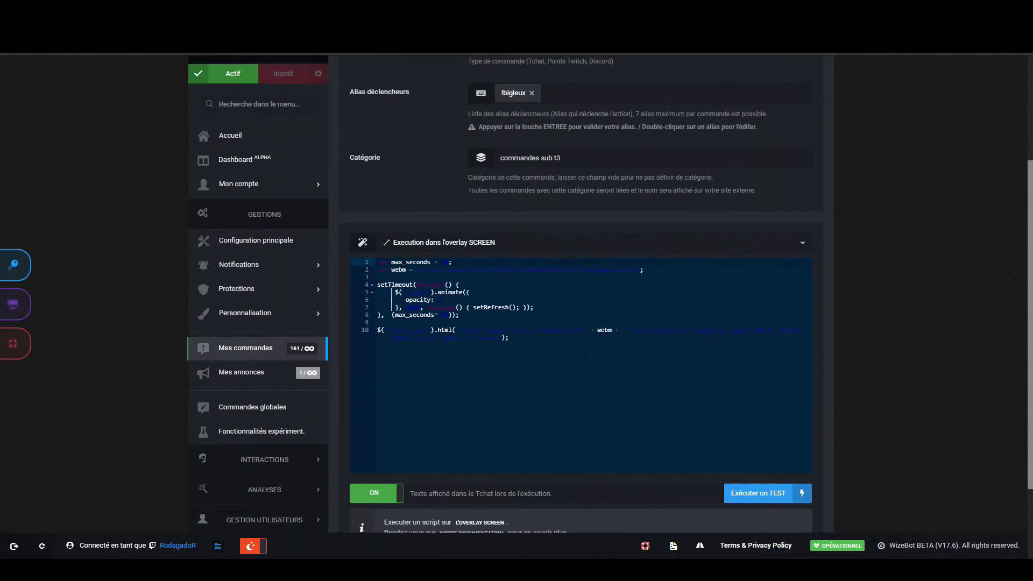
{"action": "left_click", "coordinate": [610, 395]}
{"action": "key", "text": "ctrl+a"}
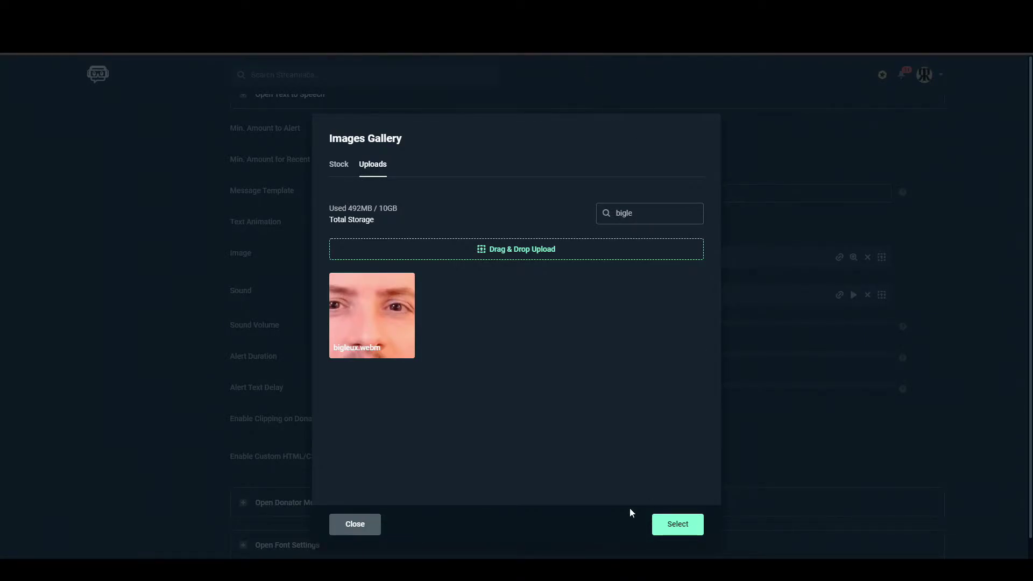
Step: Switch to Streamlabs, leave the image gallery and review the Alert Box donation settings down to the image and sound
{"action": "left_click", "coordinate": [350, 525]}
{"action": "scroll", "coordinate": [92, 339], "scroll_direction": "up", "scroll_amount": 10}
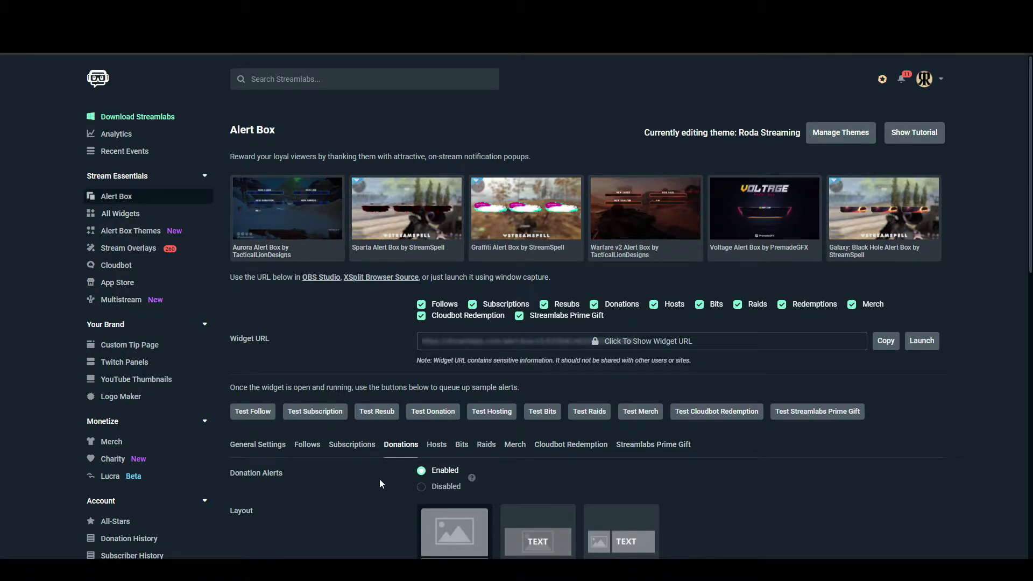
{"action": "scroll", "coordinate": [380, 482], "scroll_direction": "down", "scroll_amount": 5}
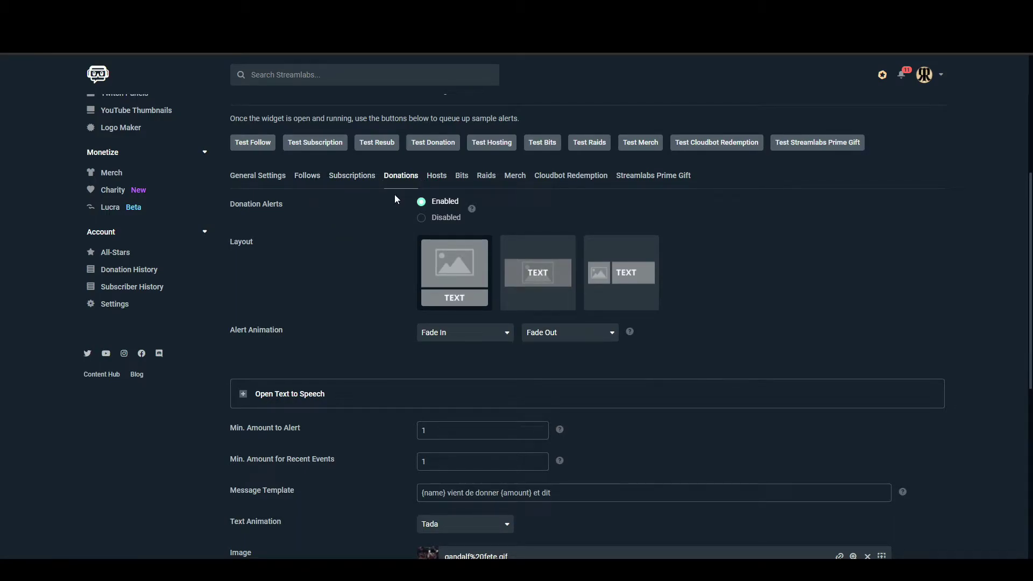
{"action": "scroll", "coordinate": [394, 200], "scroll_direction": "down", "scroll_amount": 1}
{"action": "scroll", "coordinate": [394, 199], "scroll_direction": "down", "scroll_amount": 5}
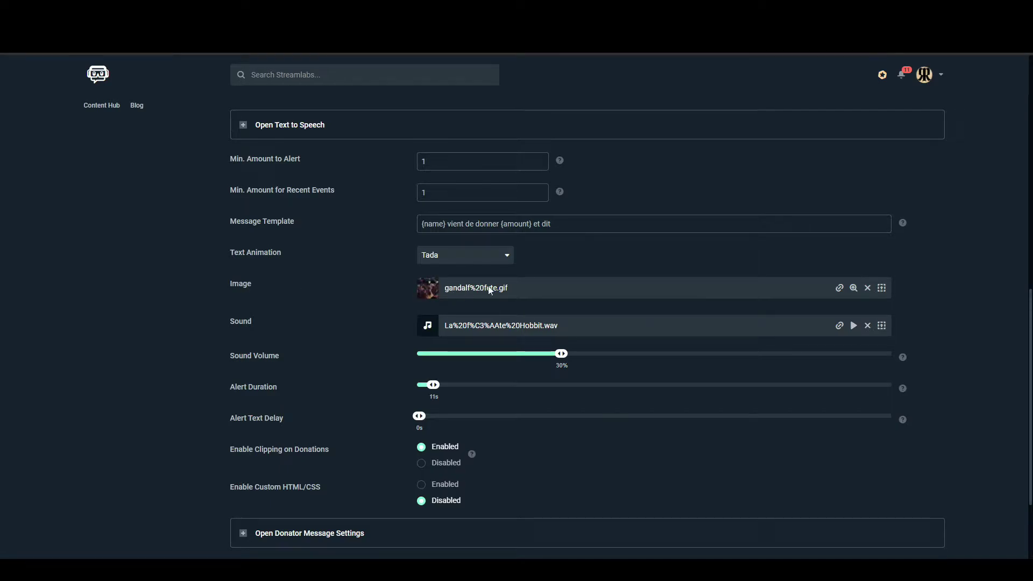
{"action": "scroll", "coordinate": [386, 260], "scroll_direction": "up", "scroll_amount": 5}
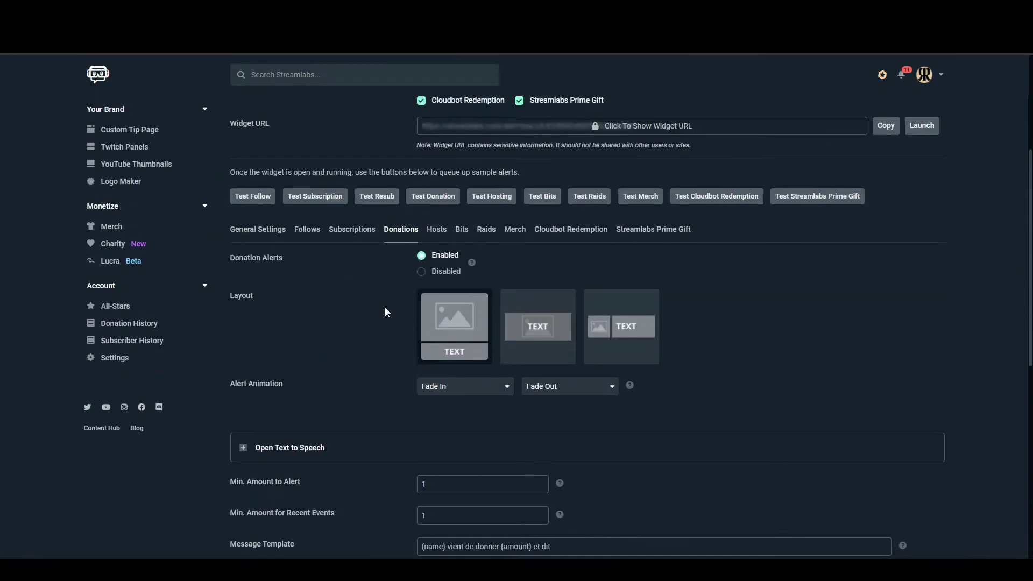
{"action": "scroll", "coordinate": [366, 328], "scroll_direction": "down", "scroll_amount": 4}
{"action": "scroll", "coordinate": [352, 350], "scroll_direction": "down", "scroll_amount": 2}
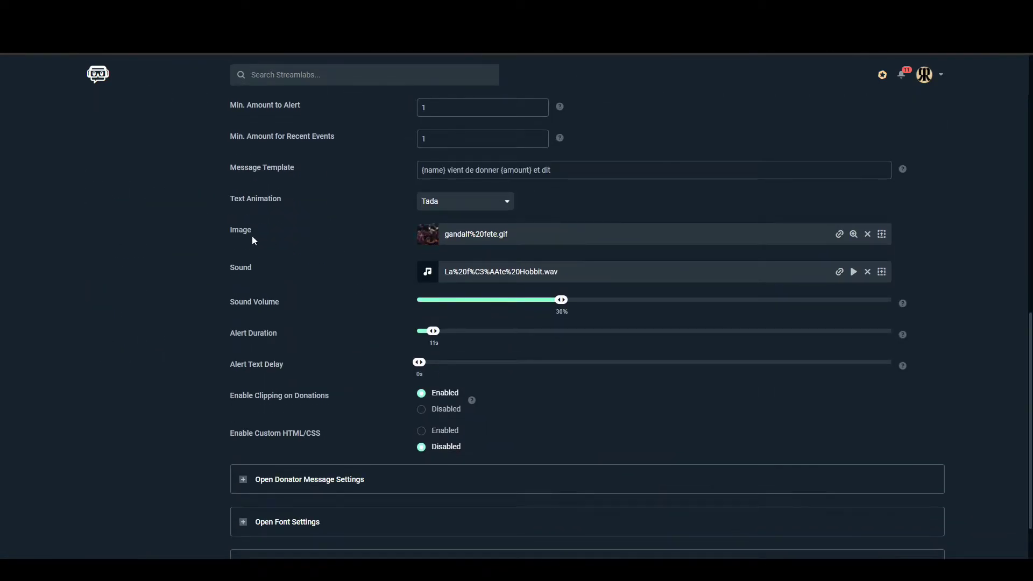
Step: Open the image gallery for the donation alert's image and browse the uploaded files
{"action": "left_click", "coordinate": [882, 234]}
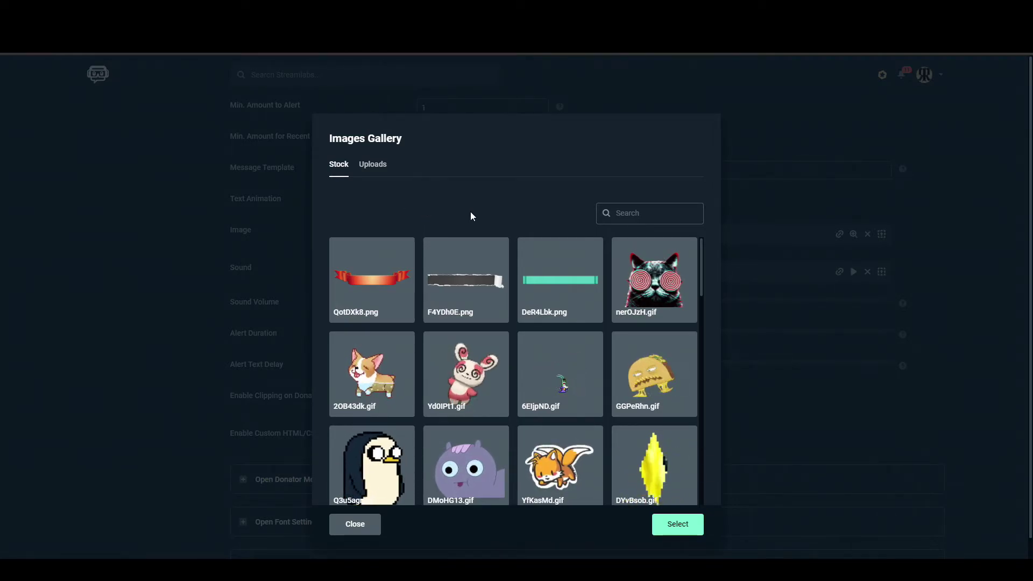
{"action": "left_click", "coordinate": [379, 176]}
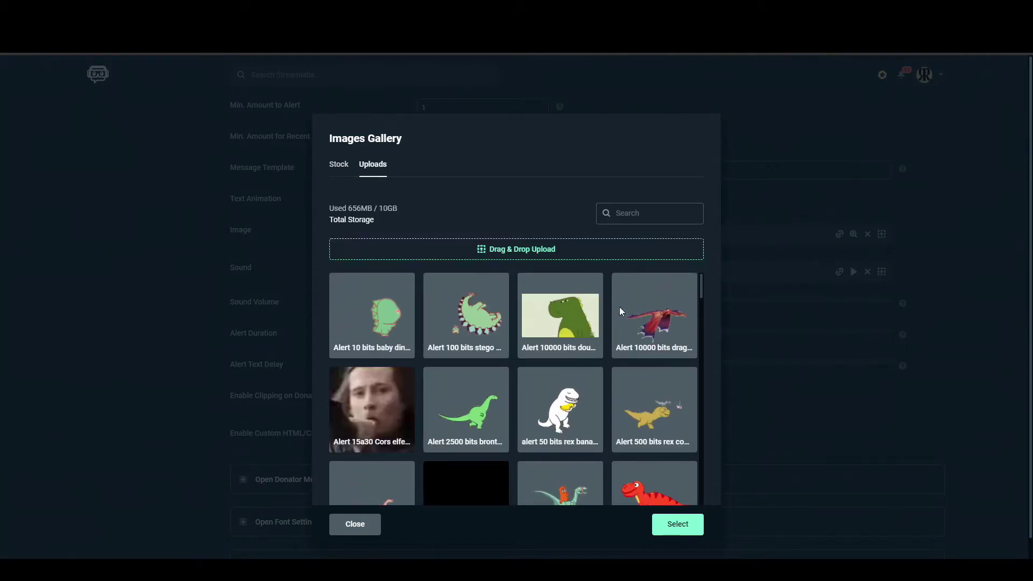
{"action": "scroll", "coordinate": [605, 353], "scroll_direction": "down", "scroll_amount": 1}
{"action": "scroll", "coordinate": [607, 353], "scroll_direction": "down", "scroll_amount": 15}
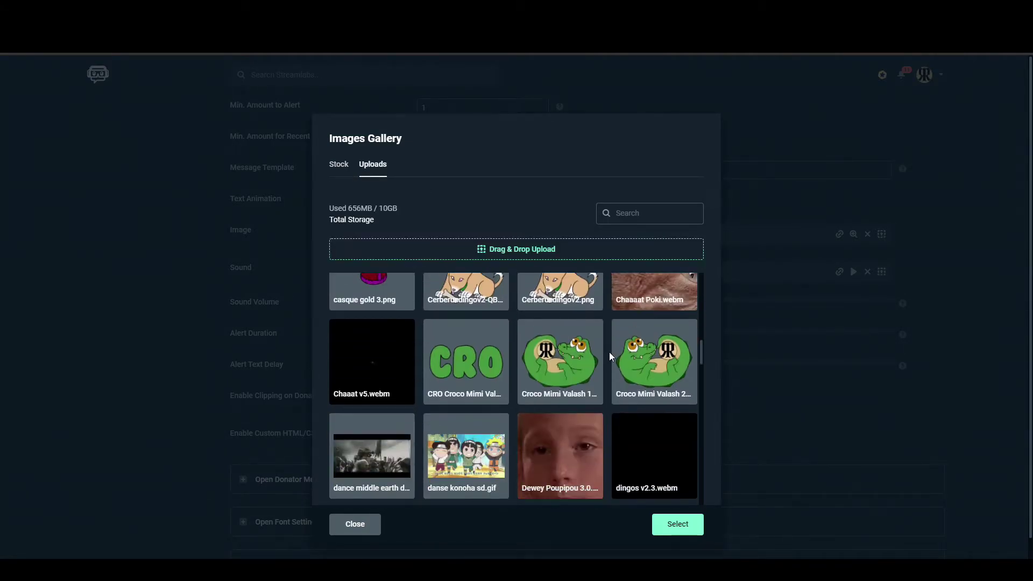
{"action": "scroll", "coordinate": [613, 363], "scroll_direction": "up", "scroll_amount": 15}
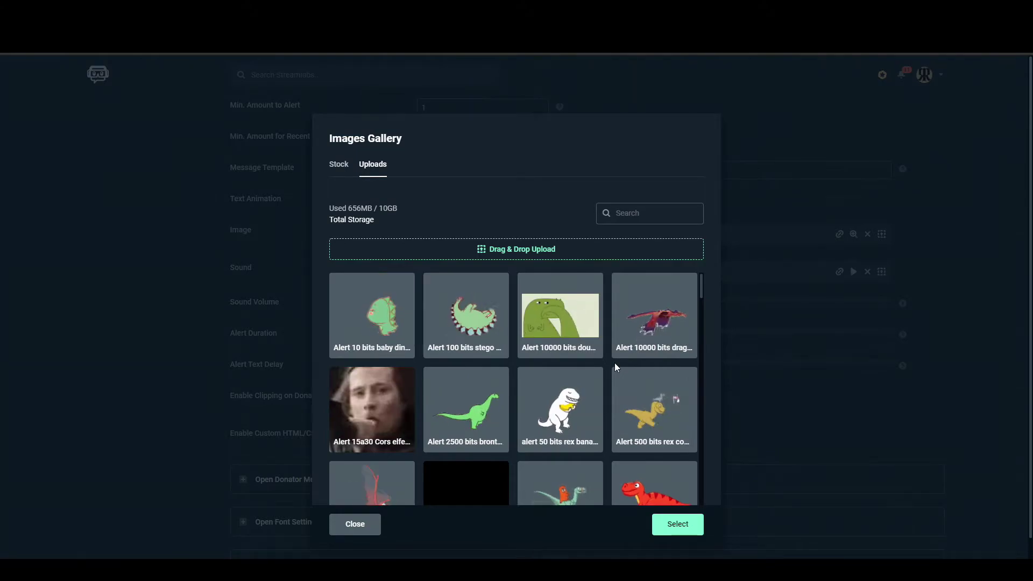
{"action": "mouse_move", "coordinate": [589, 378]}
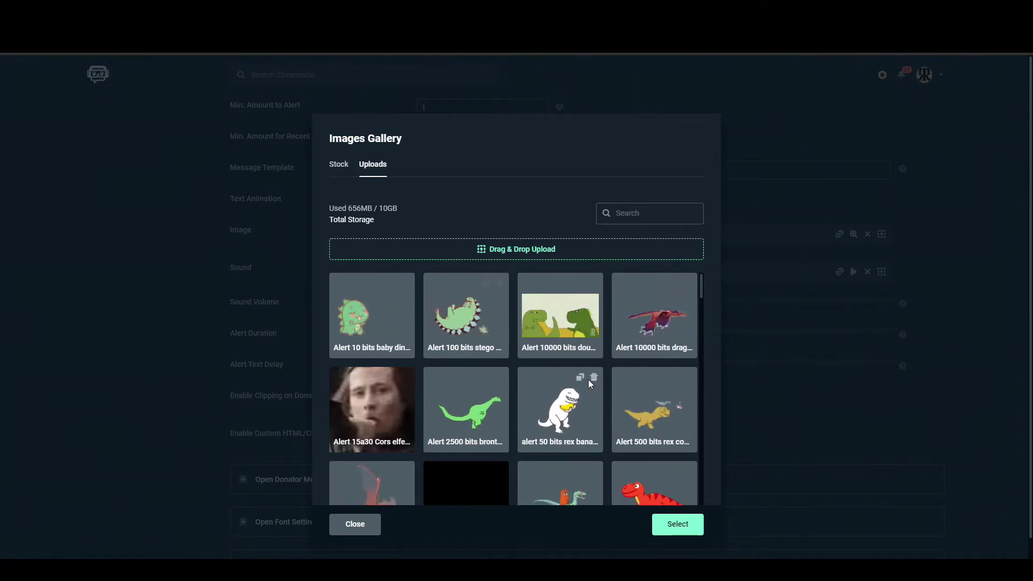
Step: Search the uploads for bigleux and copy the URL of bigleux.webm
{"action": "left_click", "coordinate": [639, 215]}
{"action": "type", "text": "bi"}
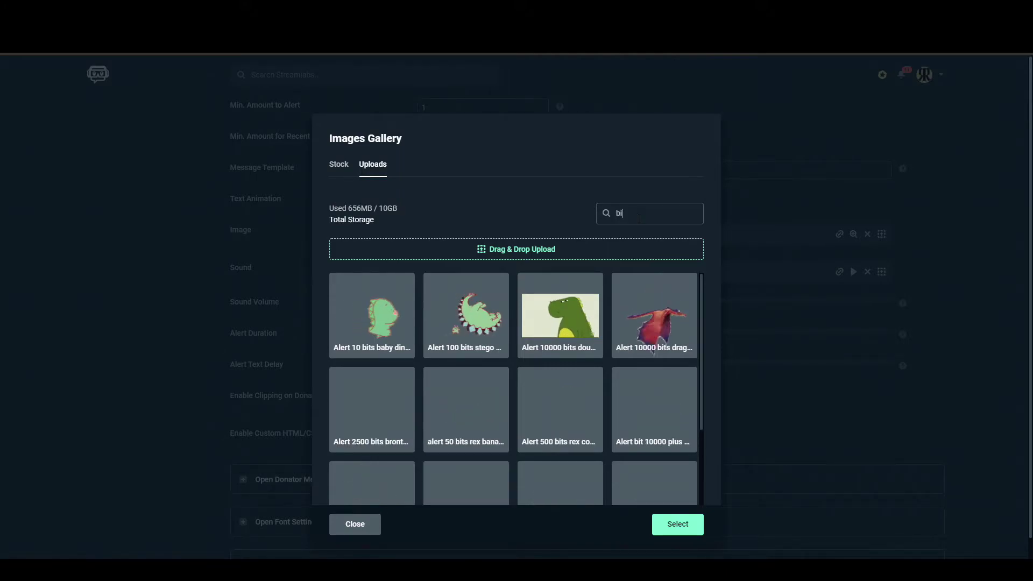
{"action": "type", "text": "gleux"}
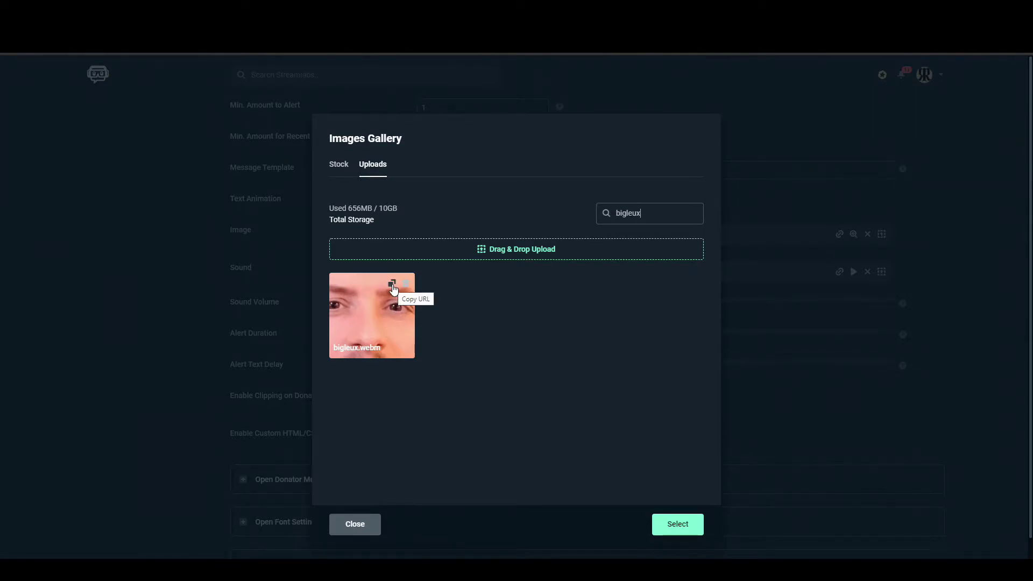
{"action": "left_click", "coordinate": [393, 287]}
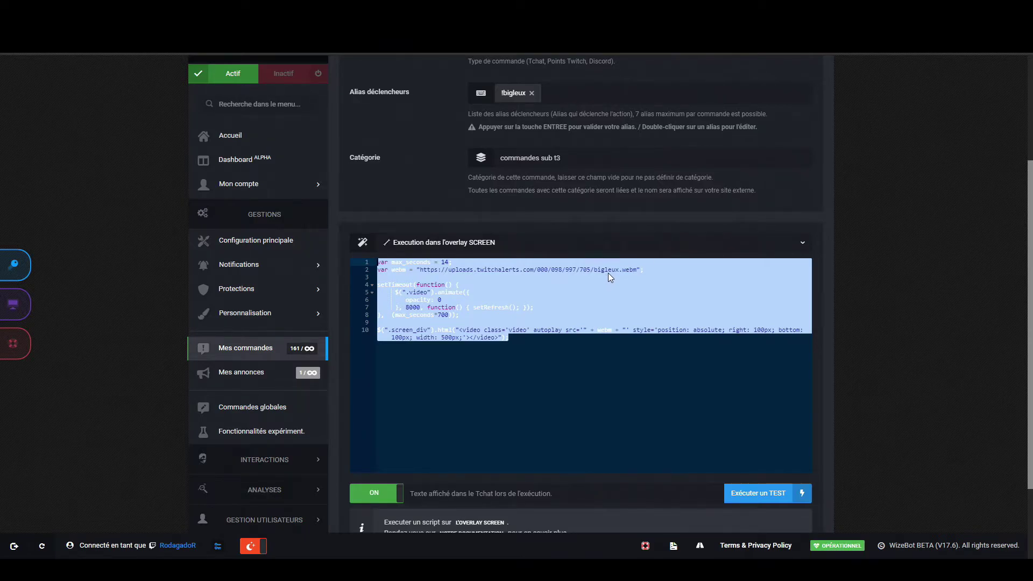
Step: Back in WizeBot, examine the !bigleux overlay script, highlighting the setTimeout block, the video-embedding line and the complete code
{"action": "left_click", "coordinate": [572, 339]}
{"action": "left_click_drag", "start_coordinate": [538, 340], "coordinate": [378, 286]}
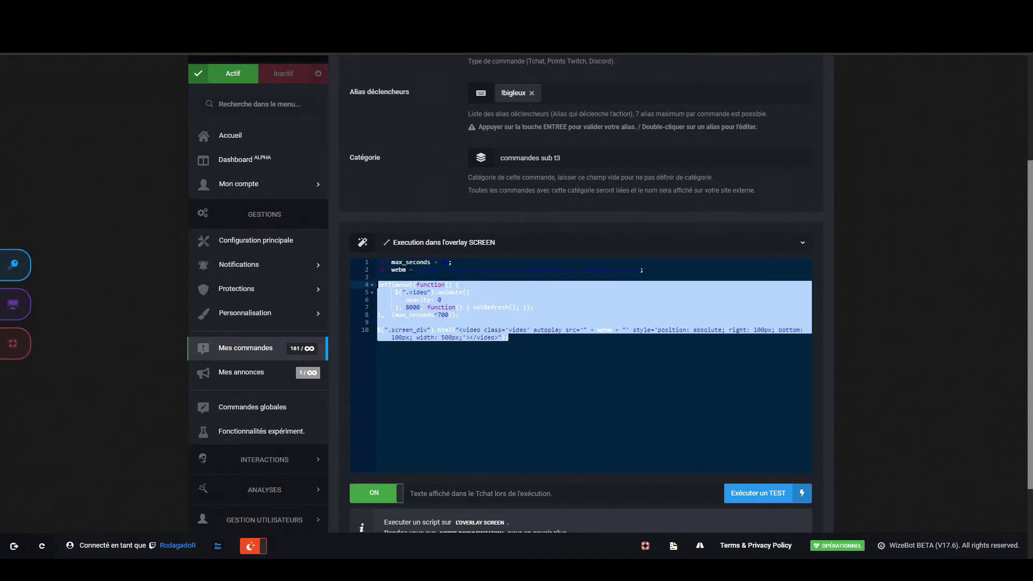
{"action": "left_click", "coordinate": [513, 334]}
{"action": "key", "text": "shift+Up"}
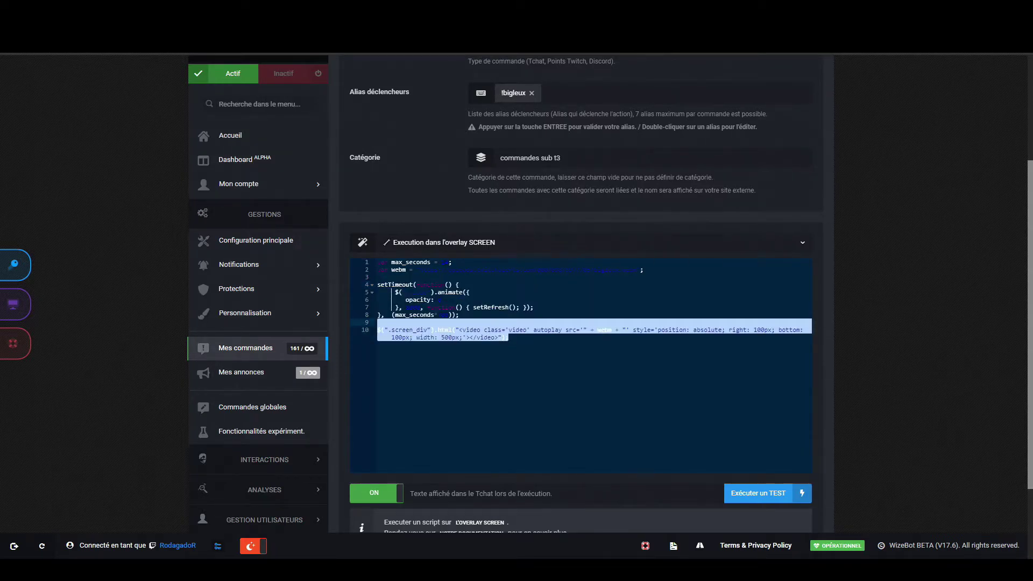
{"action": "left_click", "coordinate": [654, 342]}
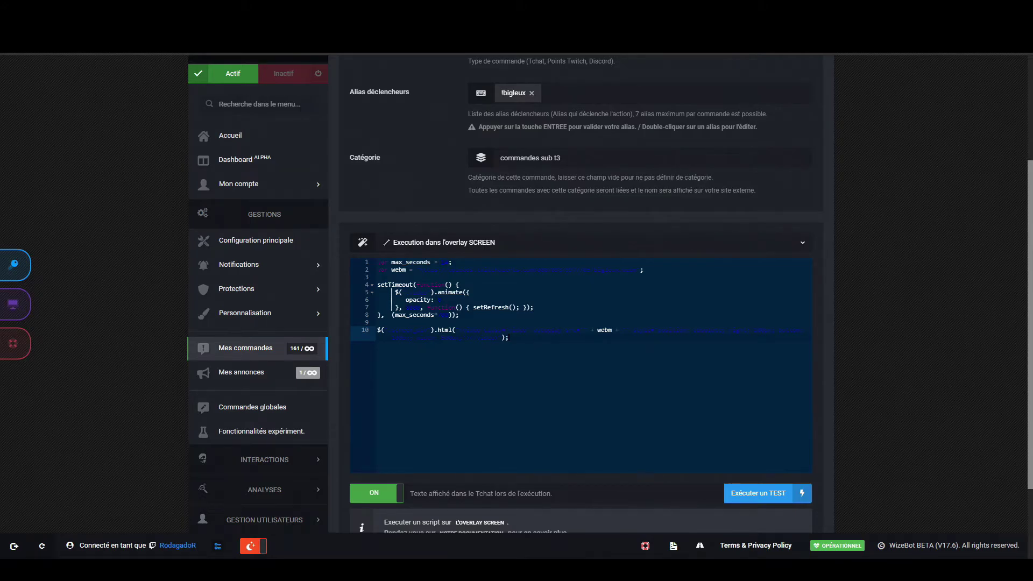
{"action": "key", "text": "shift+Up"}
{"action": "left_click", "coordinate": [517, 335]}
{"action": "left_click_drag", "start_coordinate": [522, 344], "coordinate": [451, 330]}
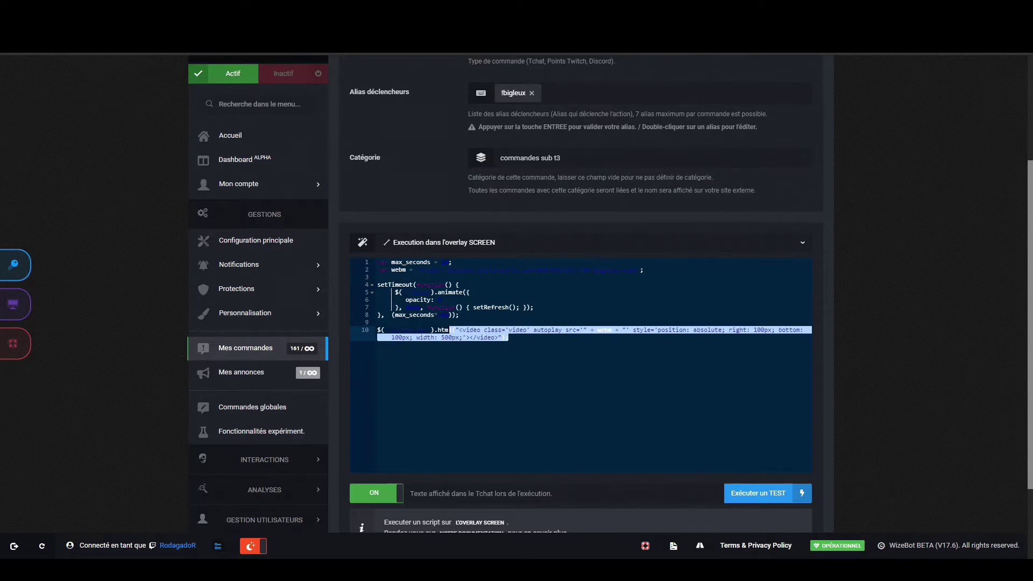
{"action": "left_click", "coordinate": [742, 331]}
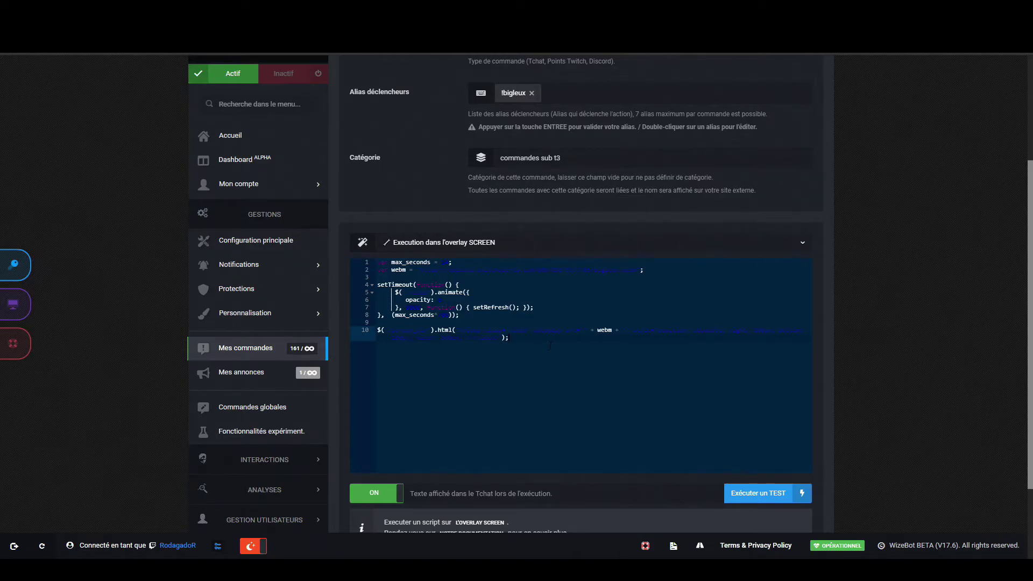
{"action": "left_click_drag", "start_coordinate": [549, 338], "coordinate": [341, 239]}
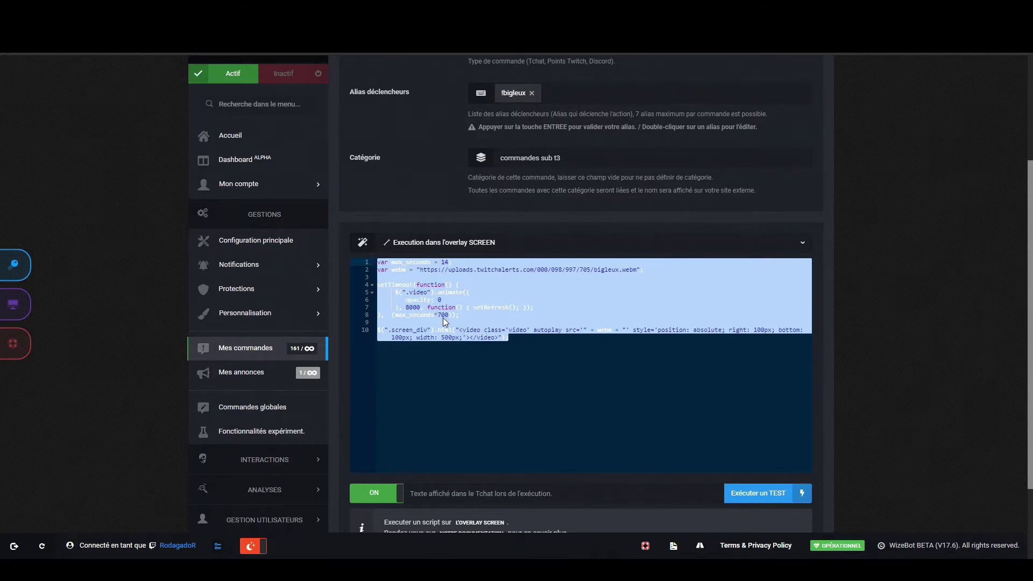
{"action": "left_click", "coordinate": [560, 338]}
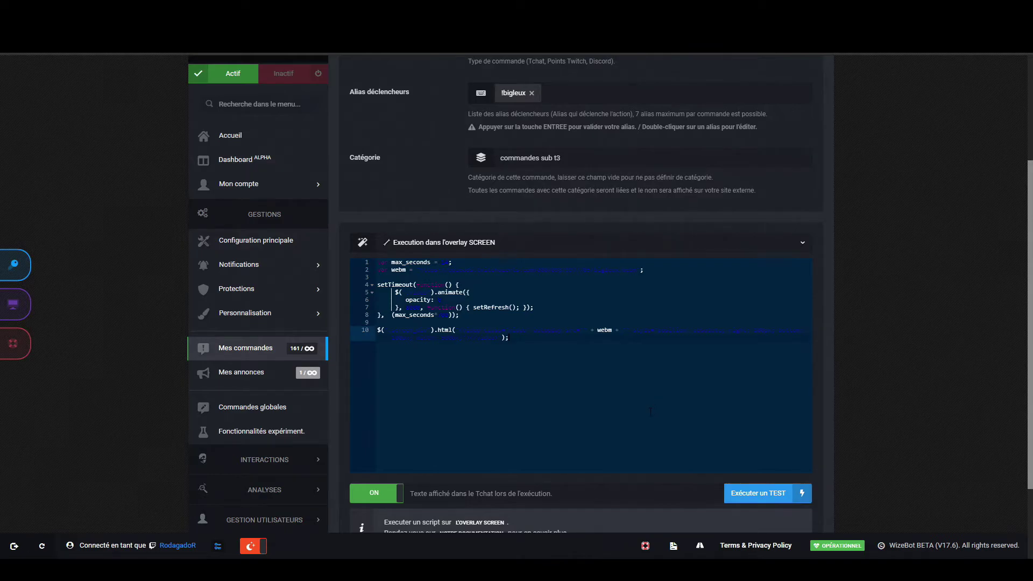
Step: Open the Zone de notification tool and copy its widget quick link
{"action": "scroll", "coordinate": [253, 377], "scroll_direction": "down", "scroll_amount": 2}
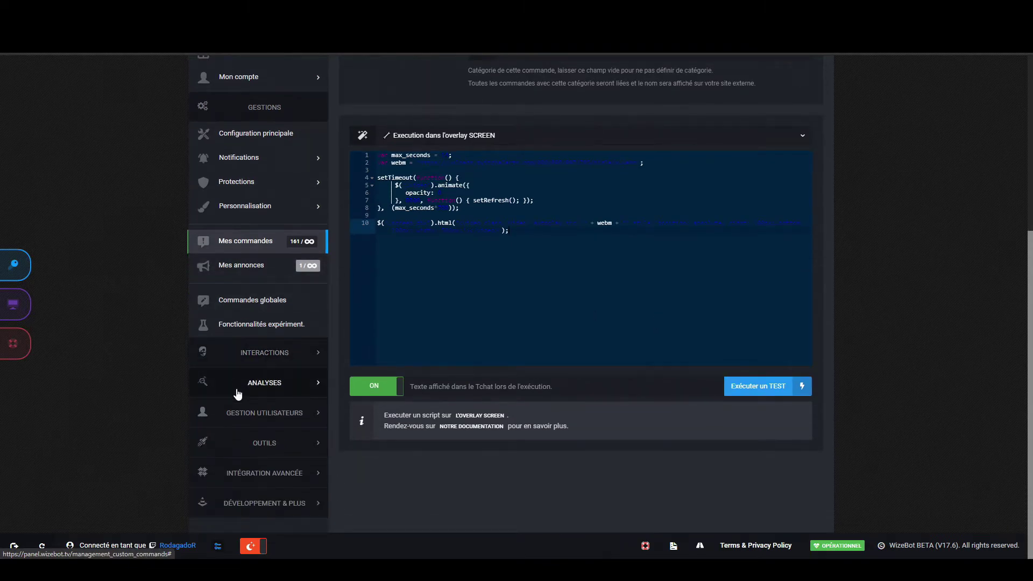
{"action": "left_click", "coordinate": [278, 445]}
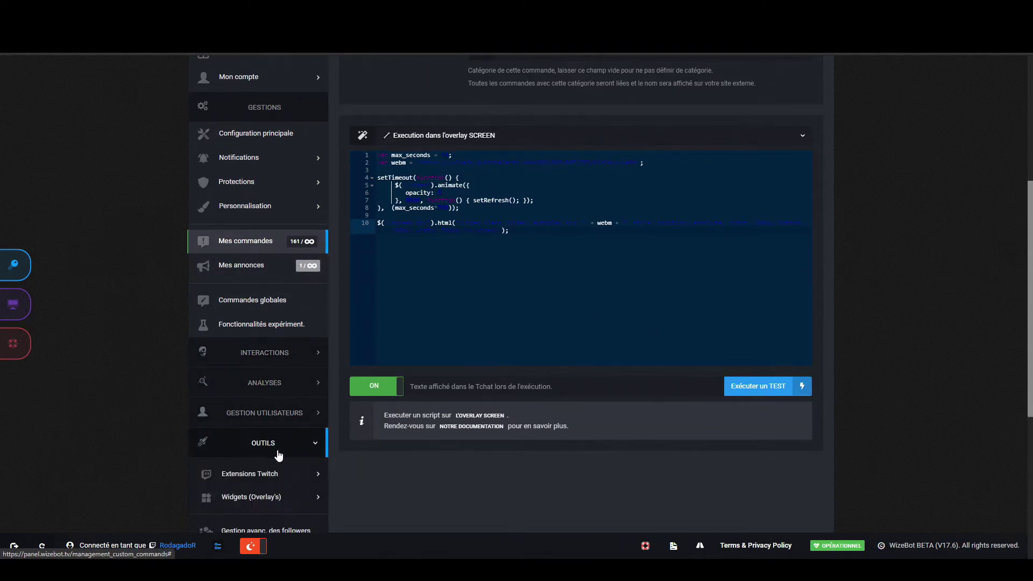
{"action": "scroll", "coordinate": [283, 452], "scroll_direction": "down", "scroll_amount": 6}
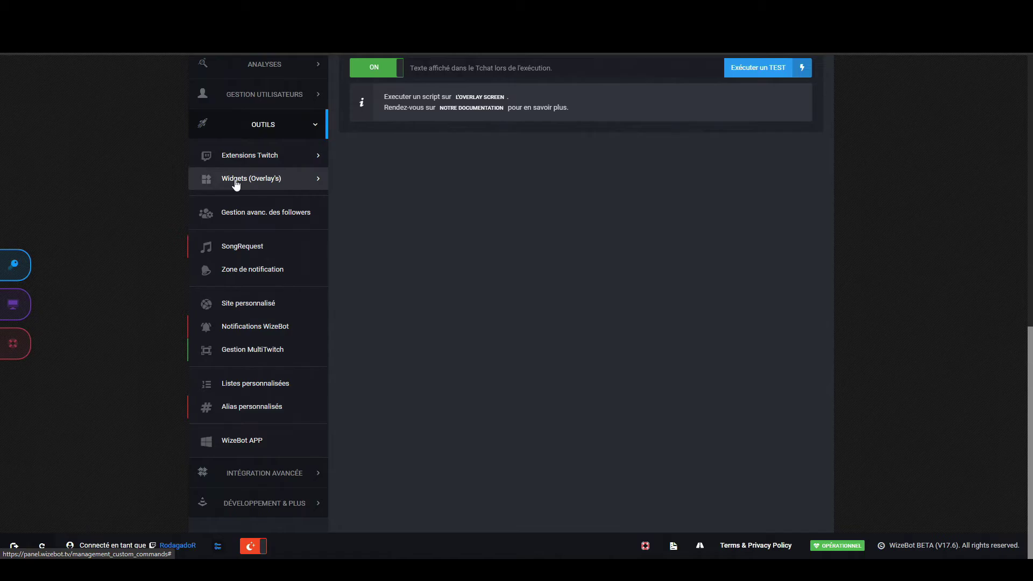
{"action": "left_click", "coordinate": [259, 275]}
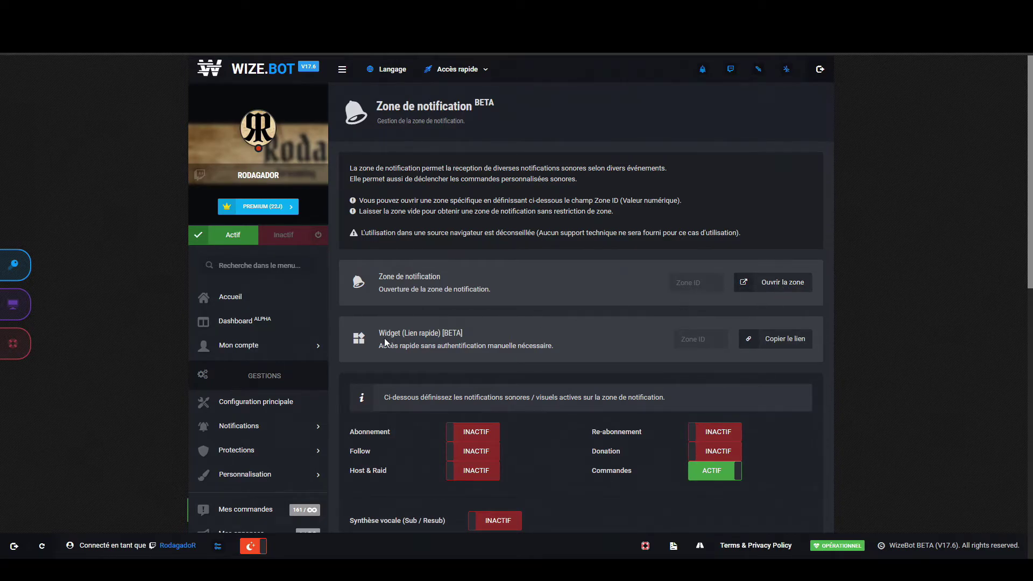
{"action": "left_click", "coordinate": [790, 345]}
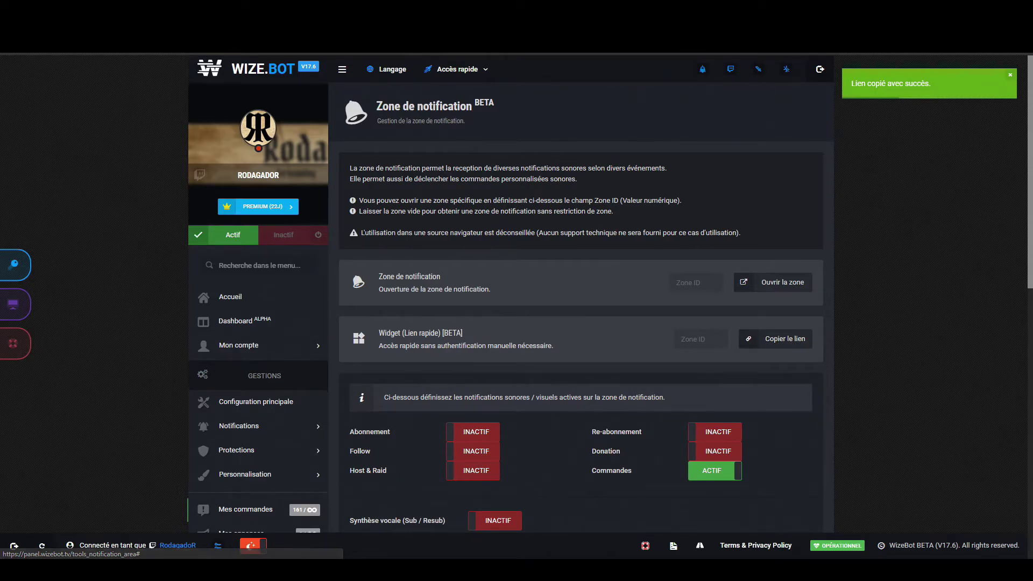
Step: Switch to OBS and try adding a browser source, pasting the WizeBot notification zone link with its access key as the URL
{"action": "key", "text": "alt+Tab"}
{"action": "left_click_drag", "start_coordinate": [525, 81], "coordinate": [522, 68]}
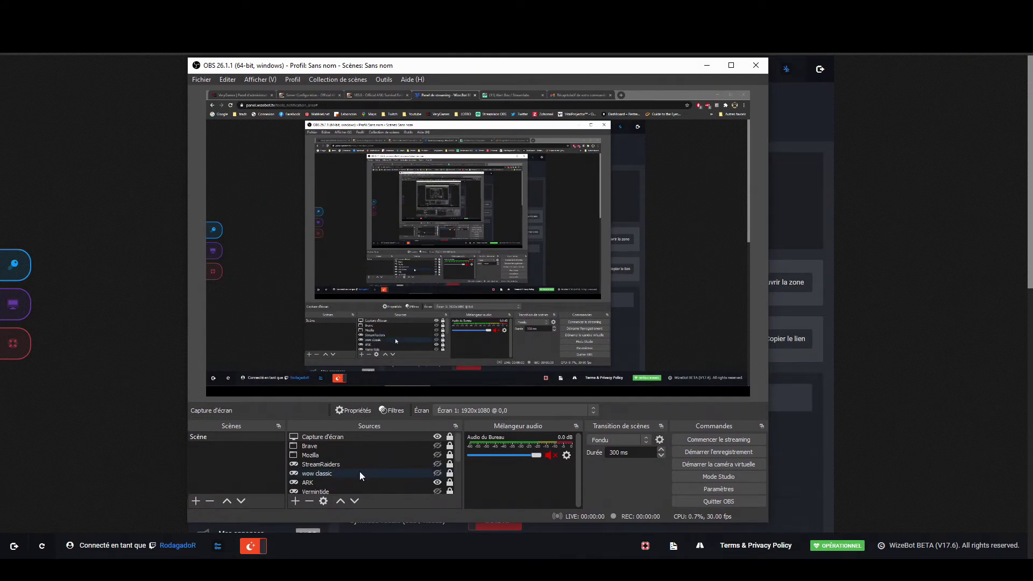
{"action": "scroll", "coordinate": [335, 480], "scroll_direction": "down", "scroll_amount": 2}
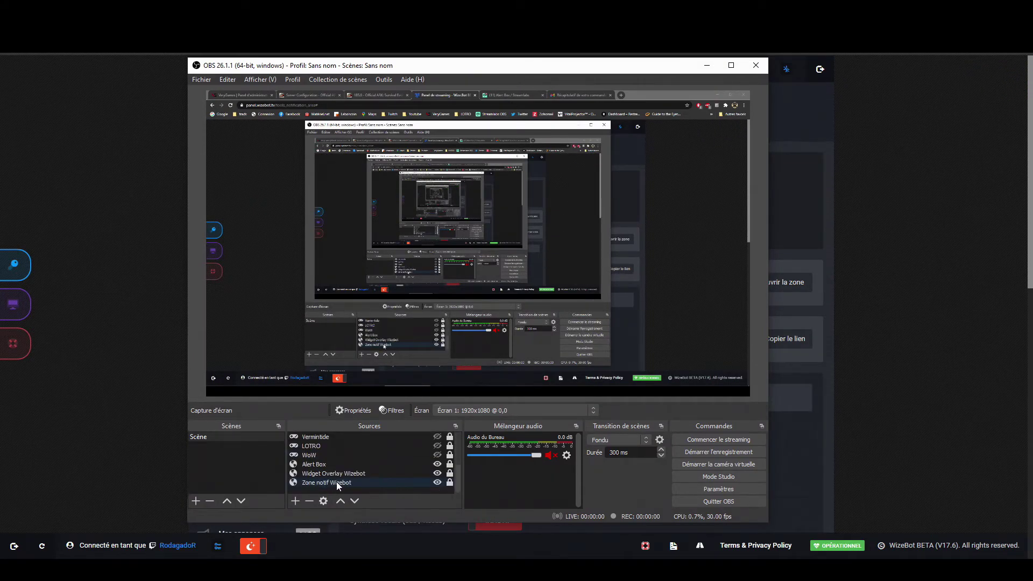
{"action": "left_click", "coordinate": [337, 482]}
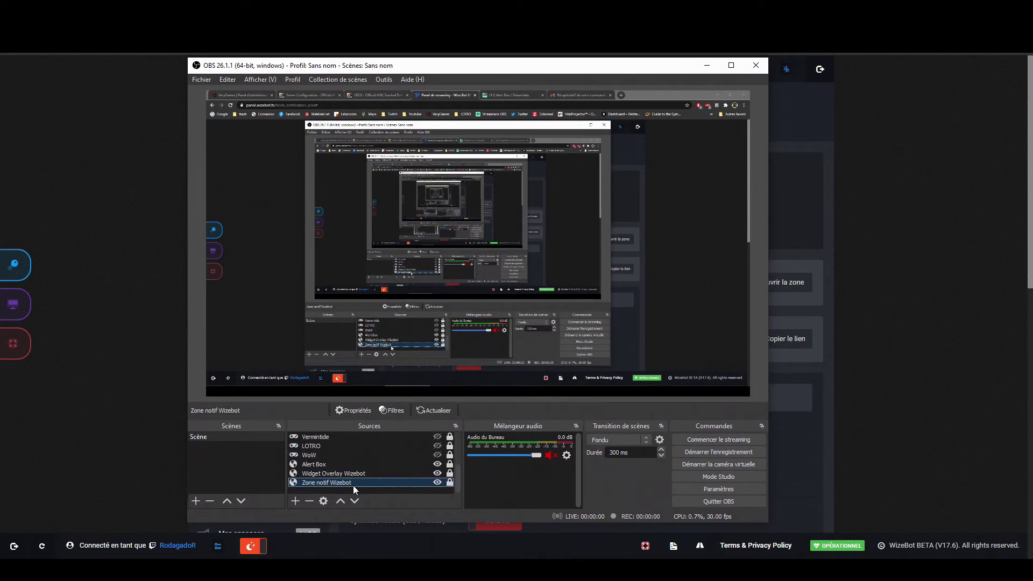
{"action": "left_click", "coordinate": [295, 501]}
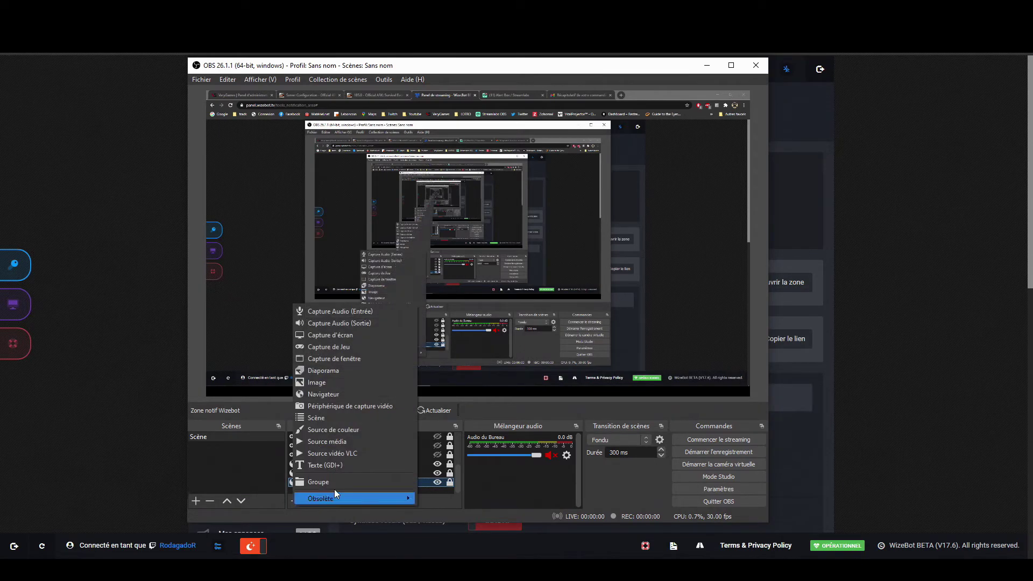
{"action": "left_click", "coordinate": [357, 395]}
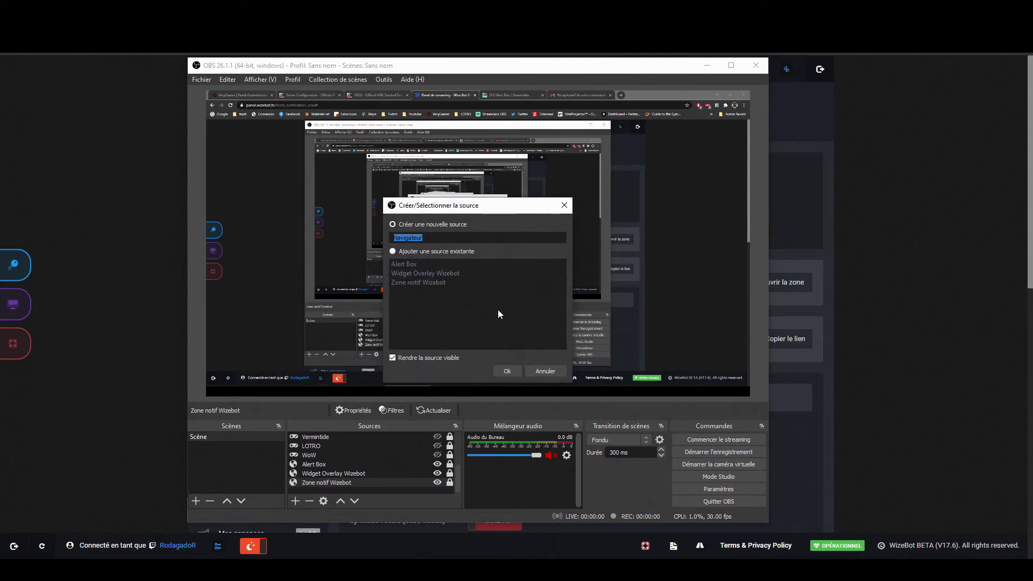
{"action": "left_click", "coordinate": [515, 371]}
{"action": "triple_click", "coordinate": [393, 341]}
{"action": "key", "text": "ctrl+v"}
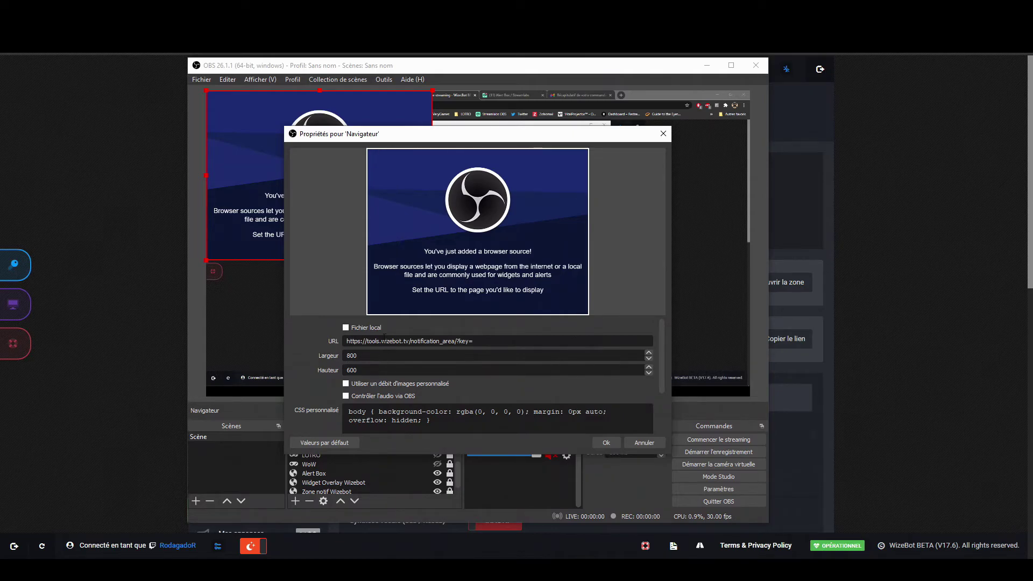
{"action": "left_click", "coordinate": [635, 442]}
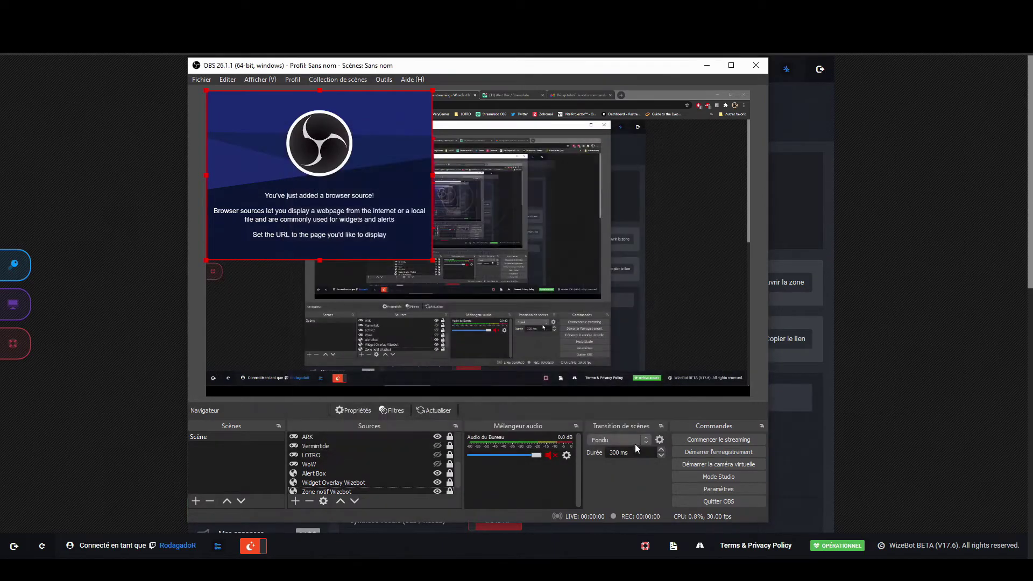
Step: Check the properties of the existing Zone notif Wizebot source and delete the extra Navigateur browser source
{"action": "double_click", "coordinate": [328, 491]}
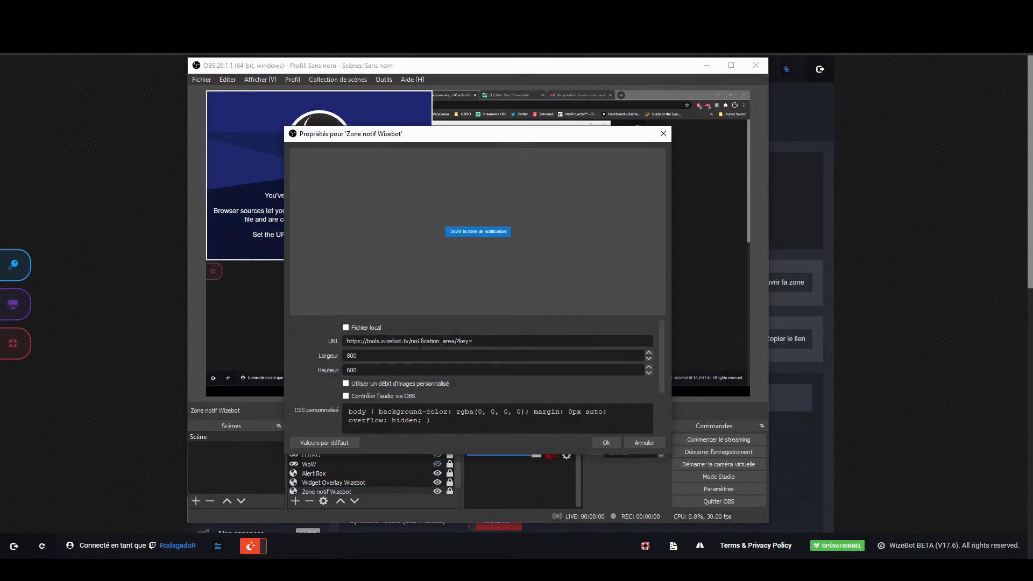
{"action": "left_click", "coordinate": [636, 441]}
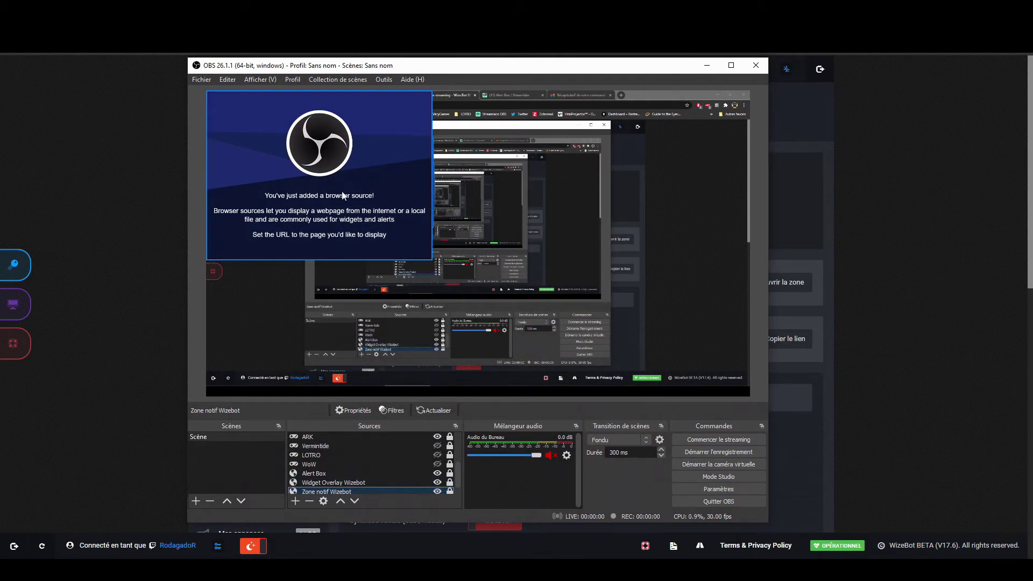
{"action": "scroll", "coordinate": [401, 444], "scroll_direction": "up", "scroll_amount": 3}
{"action": "right_click", "coordinate": [414, 436]}
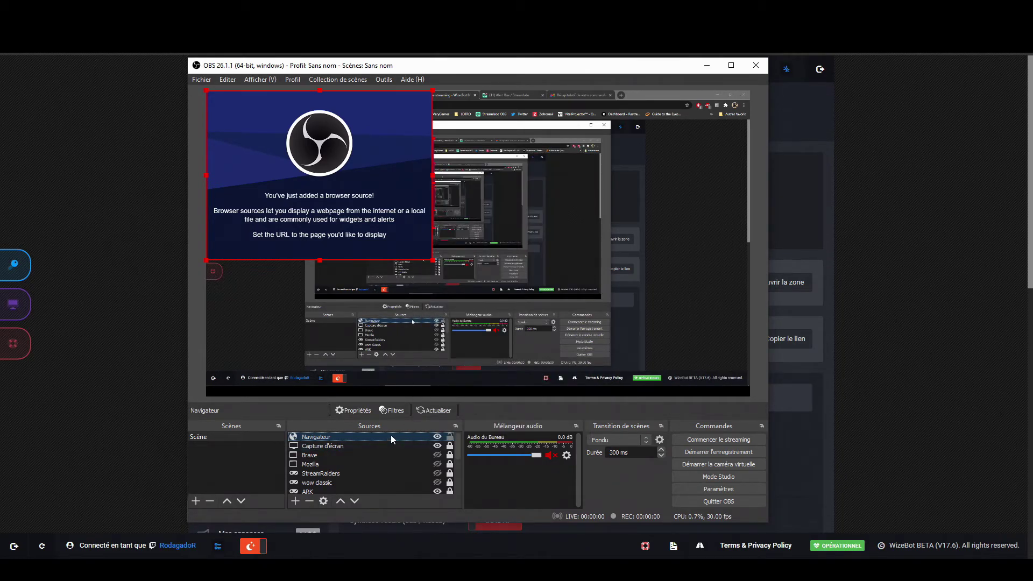
{"action": "right_click", "coordinate": [391, 438]}
{"action": "left_click", "coordinate": [413, 282]}
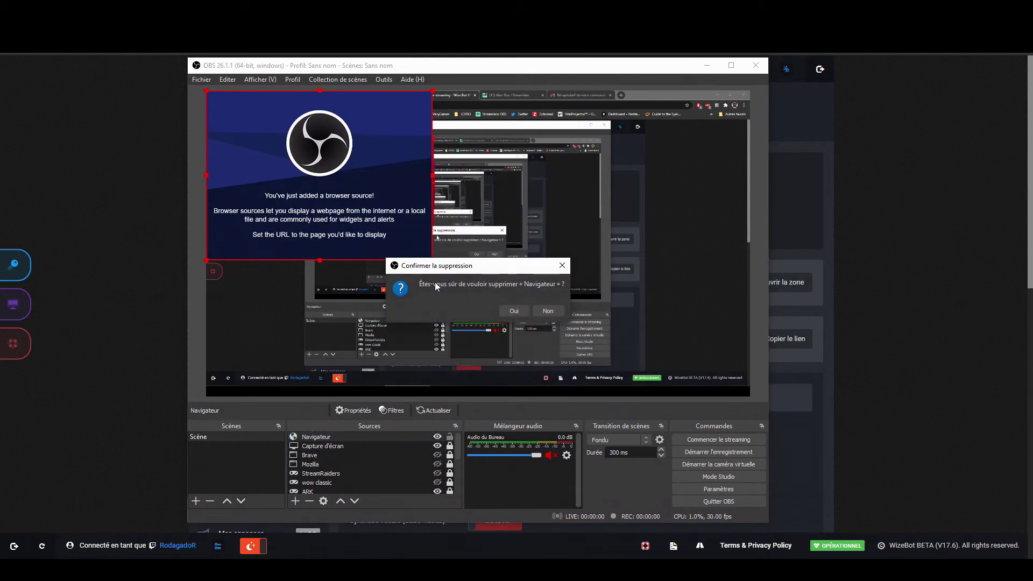
{"action": "left_click", "coordinate": [512, 312]}
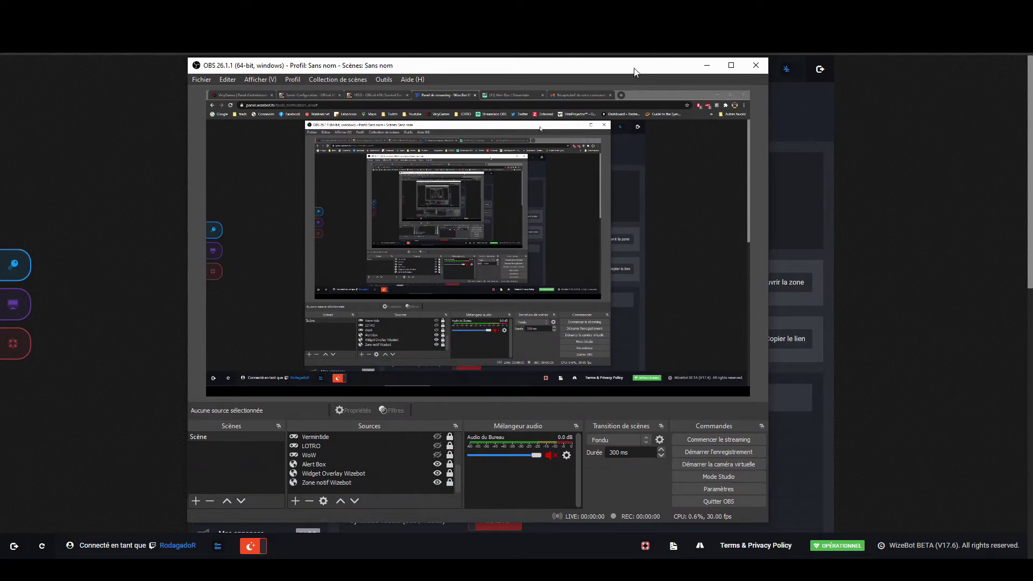
Step: Return to WizeBot, open the Overlay SCREEN widget page and copy its widget link
{"action": "left_click", "coordinate": [707, 66]}
{"action": "scroll", "coordinate": [185, 374], "scroll_direction": "down", "scroll_amount": 10}
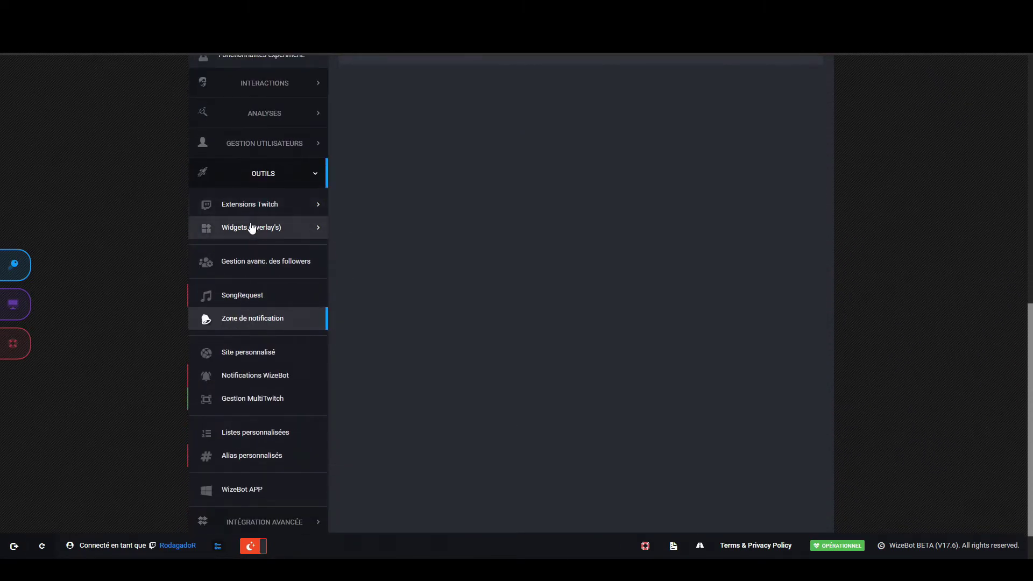
{"action": "left_click", "coordinate": [245, 231]}
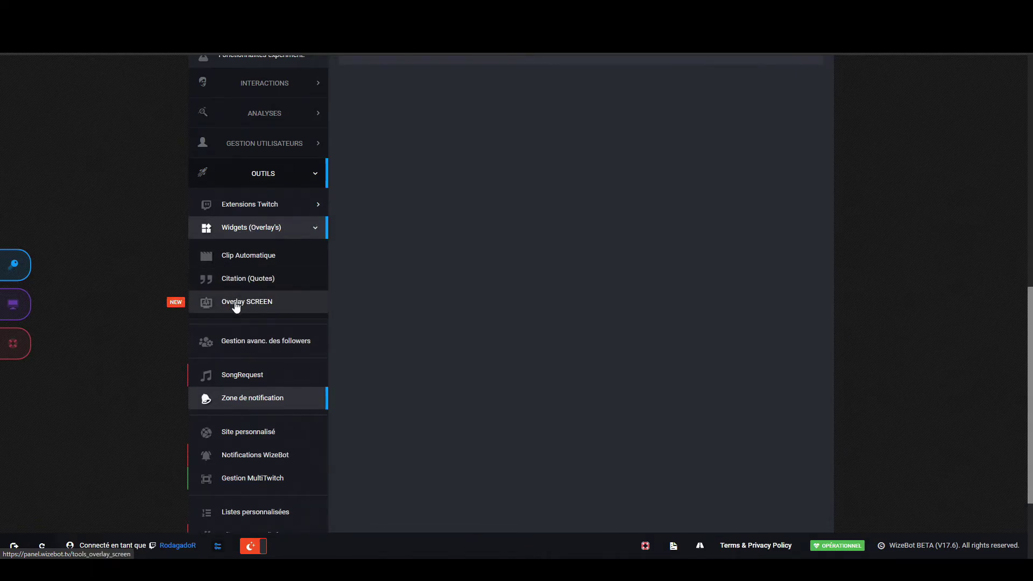
{"action": "left_click", "coordinate": [236, 304]}
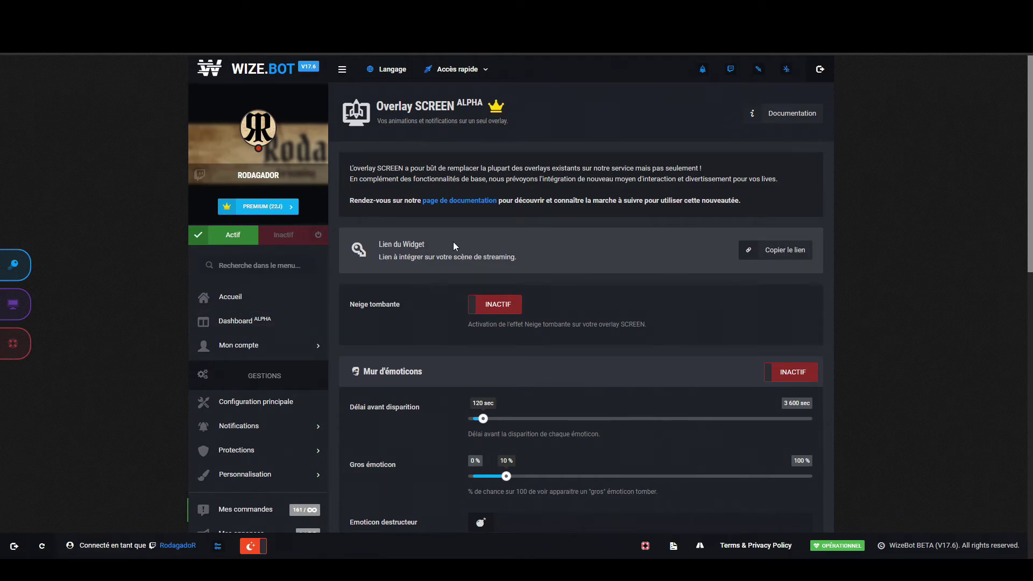
{"action": "left_click", "coordinate": [785, 250]}
Step: Switch to OBS and check the URL in the properties of the Widget Overlay Wizebot browser source
{"action": "key", "text": "alt+Tab"}
{"action": "left_click_drag", "start_coordinate": [694, 89], "coordinate": [578, 51]}
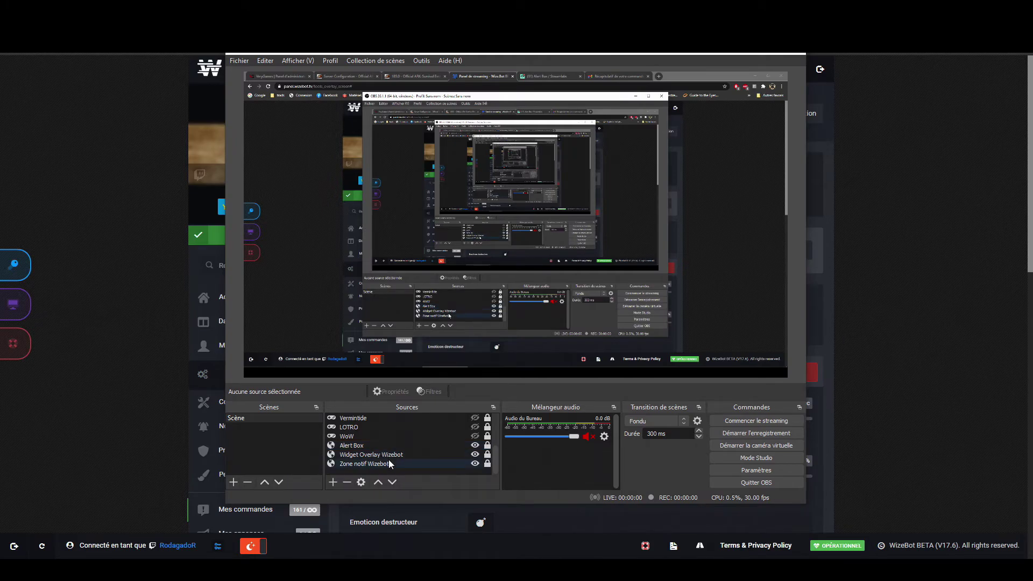
{"action": "left_click", "coordinate": [333, 485]}
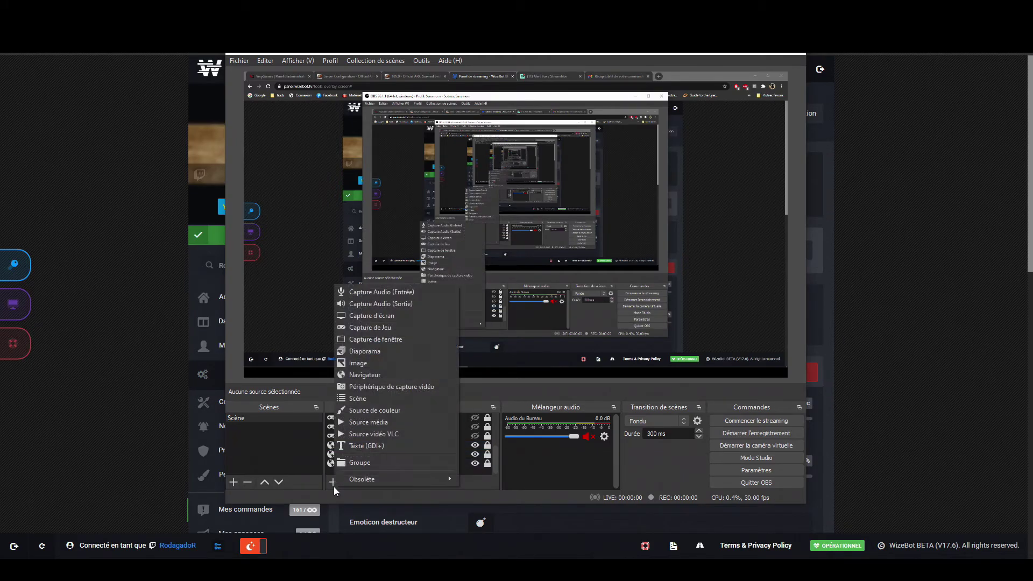
{"action": "left_click", "coordinate": [534, 482]}
{"action": "double_click", "coordinate": [380, 454]}
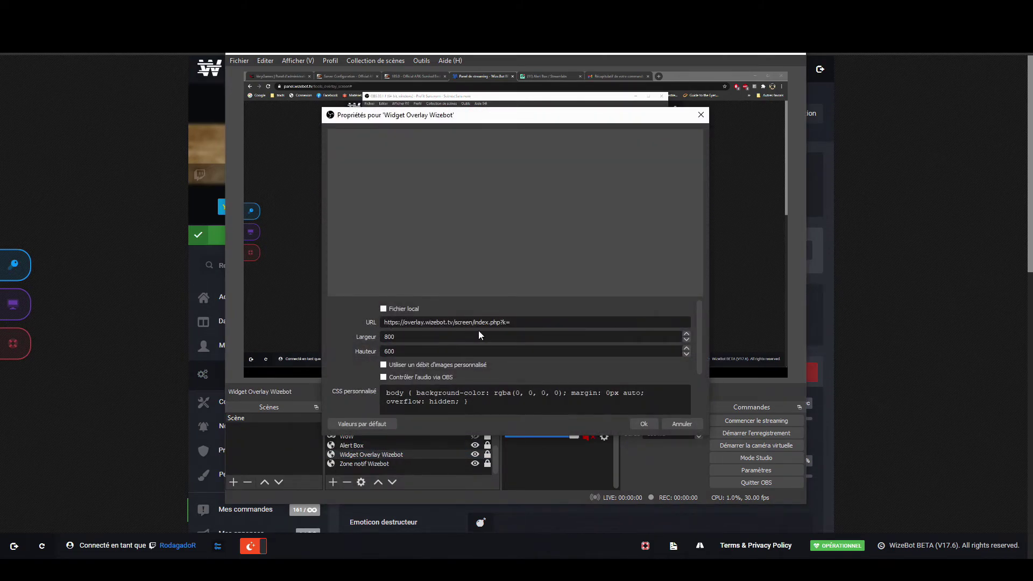
{"action": "left_click", "coordinate": [642, 424]}
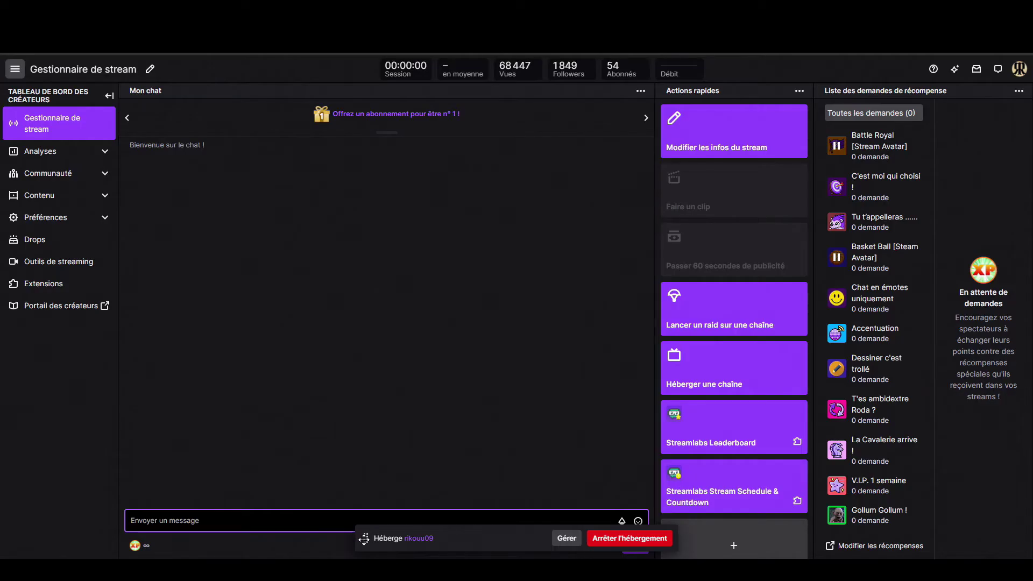
Step: In the Twitch stream manager, move the hosting banner off the chat and send the !bigleux command
{"action": "left_click_drag", "start_coordinate": [347, 473], "coordinate": [553, 251]}
{"action": "left_click", "coordinate": [164, 521]}
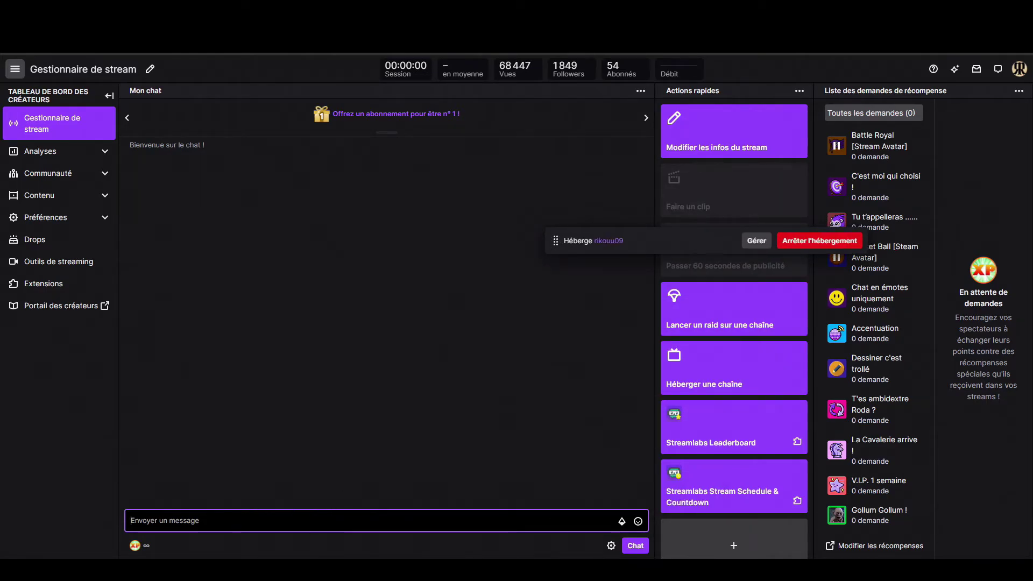
{"action": "type", "text": "!bigleux"}
{"action": "key", "text": "Return"}
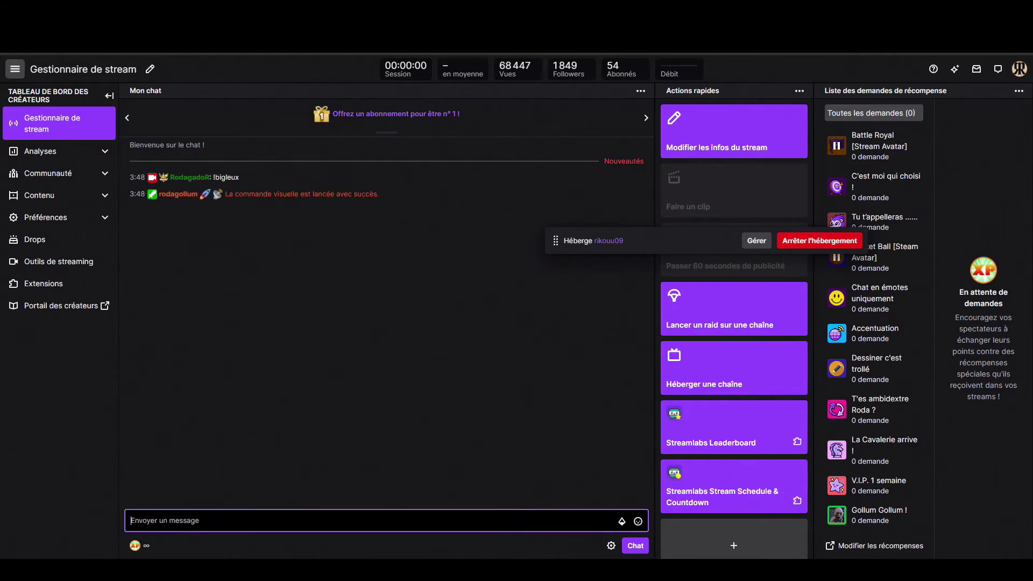
Step: Switch to OBS, watch the overlay animation in the preview and look through the sources, including Capture d'écran and Widget Overlay Wizebot
{"action": "key", "text": "alt+Tab"}
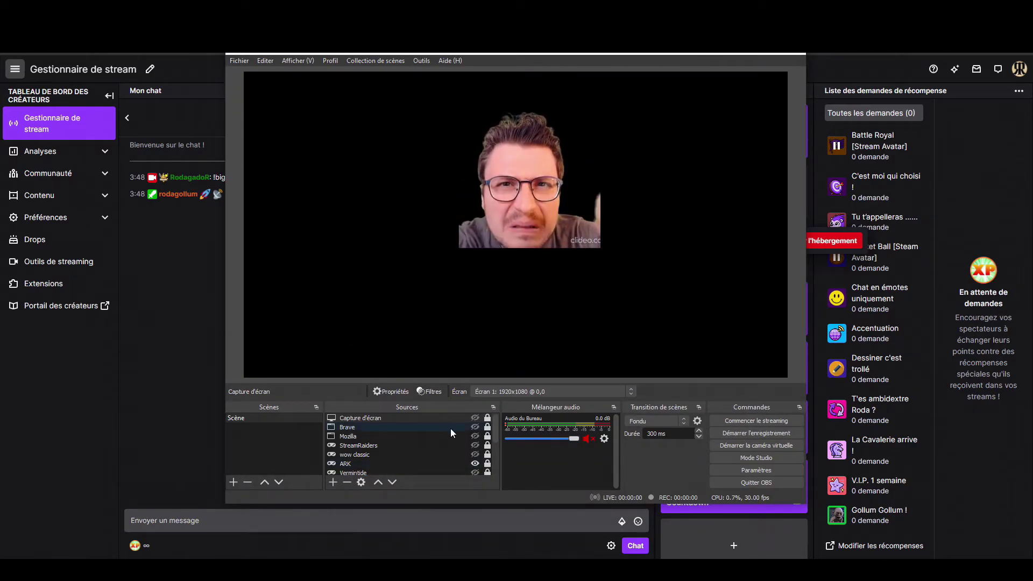
{"action": "left_click", "coordinate": [441, 461]}
{"action": "scroll", "coordinate": [441, 460], "scroll_direction": "down", "scroll_amount": 2}
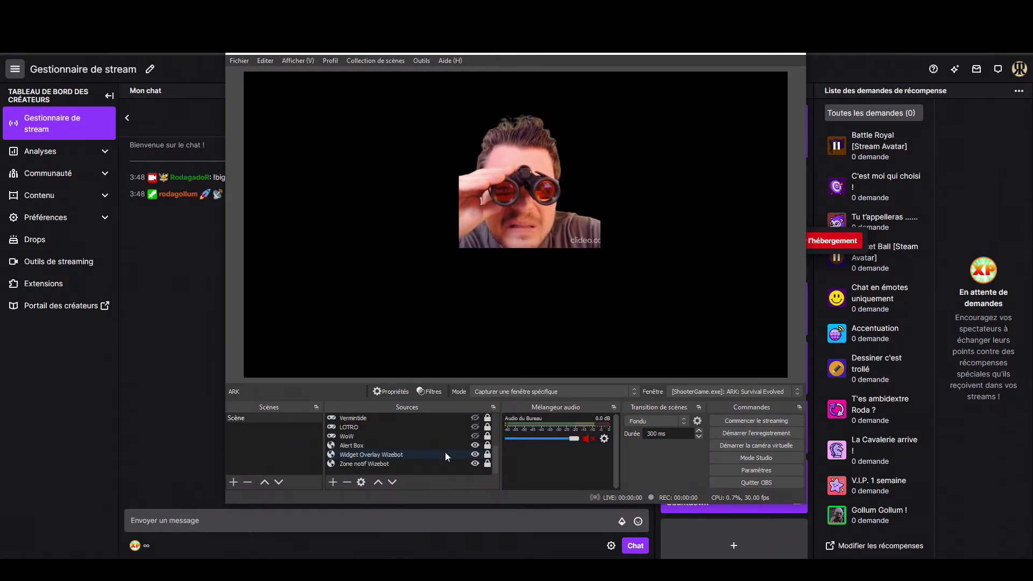
{"action": "scroll", "coordinate": [392, 460], "scroll_direction": "up", "scroll_amount": 2}
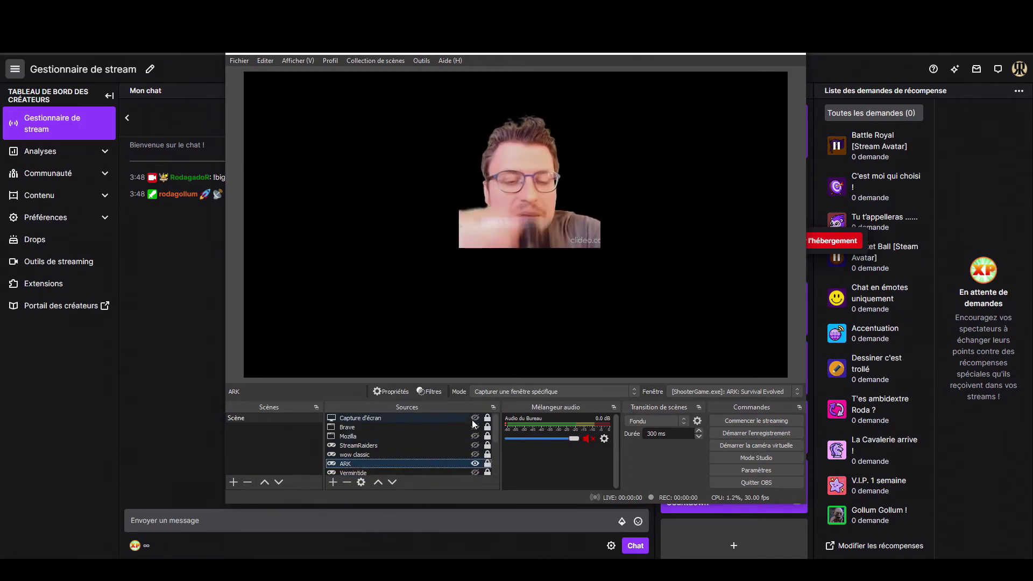
{"action": "left_click", "coordinate": [475, 418]}
{"action": "left_click", "coordinate": [475, 418]}
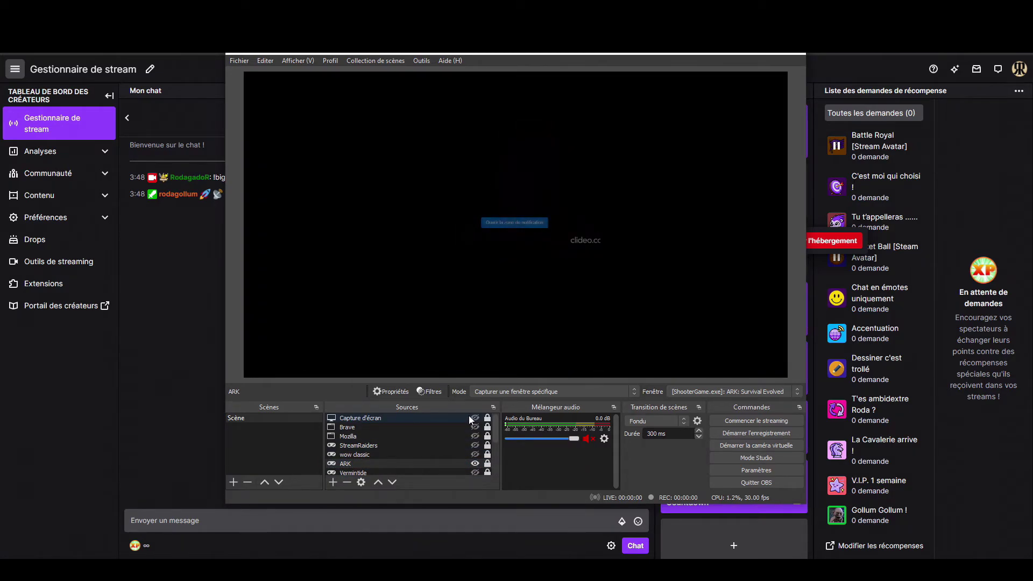
{"action": "scroll", "coordinate": [408, 435], "scroll_direction": "down", "scroll_amount": 2}
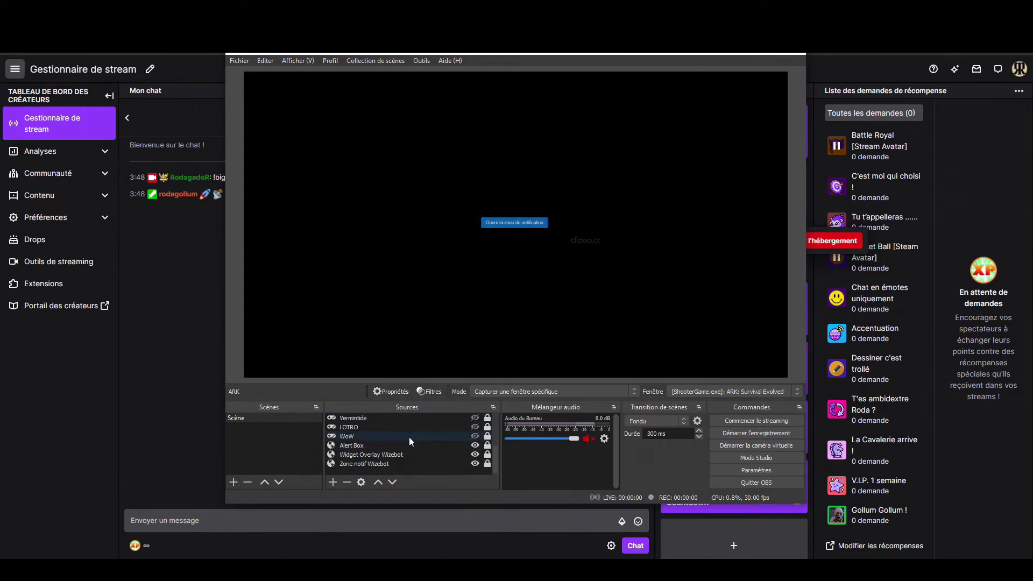
{"action": "scroll", "coordinate": [411, 437], "scroll_direction": "up", "scroll_amount": 2}
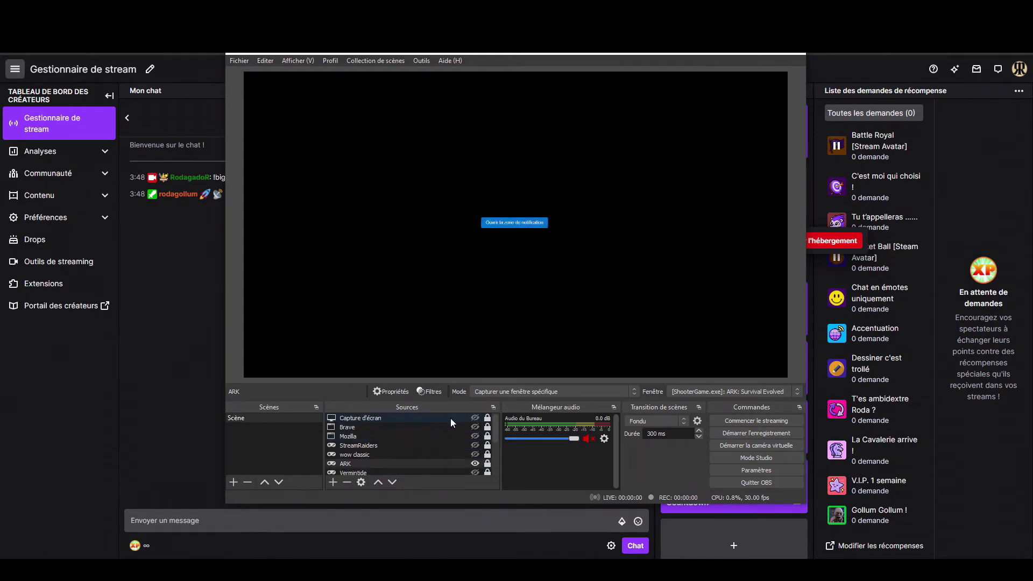
{"action": "scroll", "coordinate": [435, 462], "scroll_direction": "down", "scroll_amount": 2}
{"action": "left_click", "coordinate": [435, 454]}
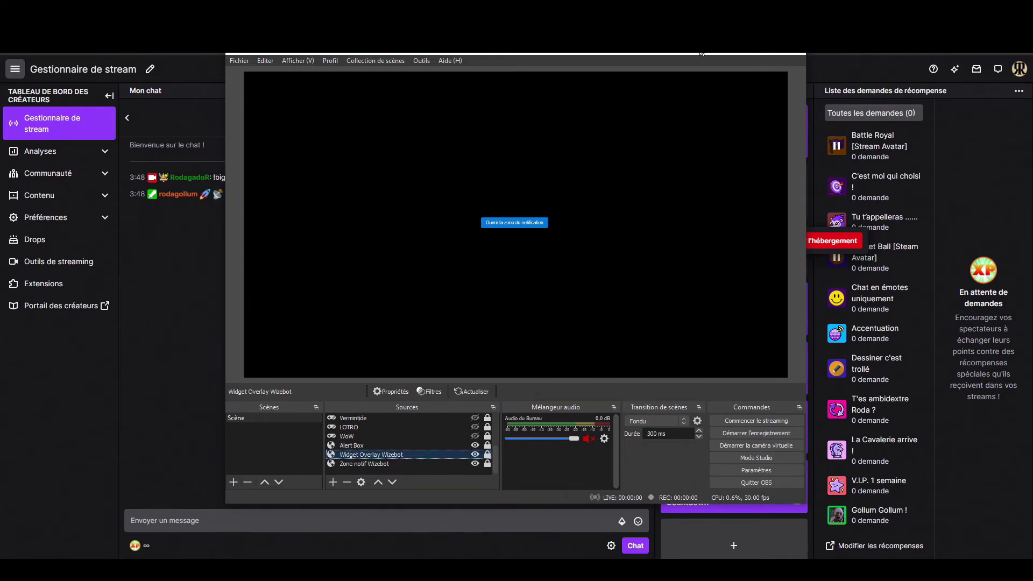
{"action": "left_click", "coordinate": [744, 53]}
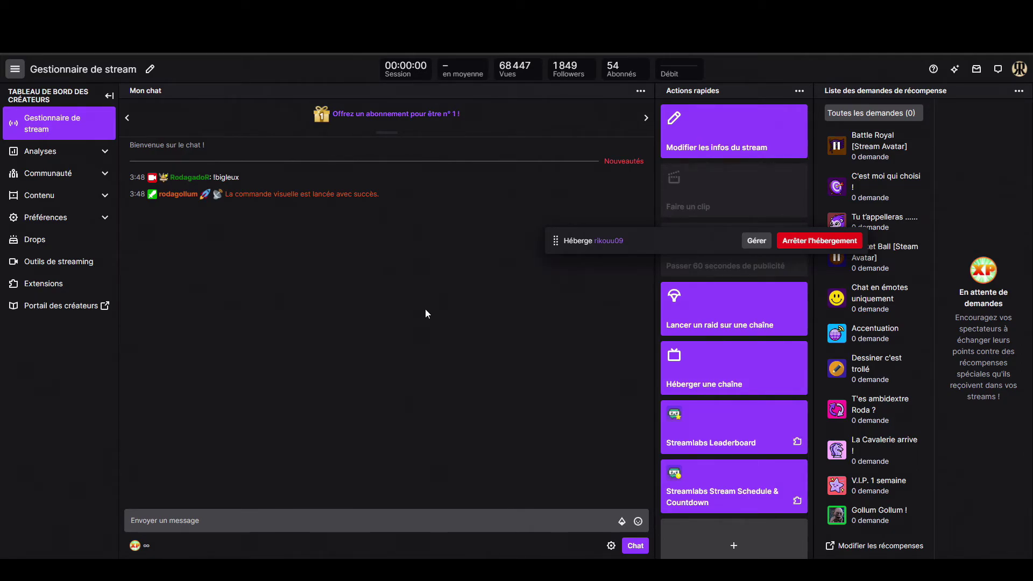
Step: Switch back to WizeBot and look over the Overlay SCREEN settings for falling snow and the emoticon wall
{"action": "key", "text": "alt+Tab"}
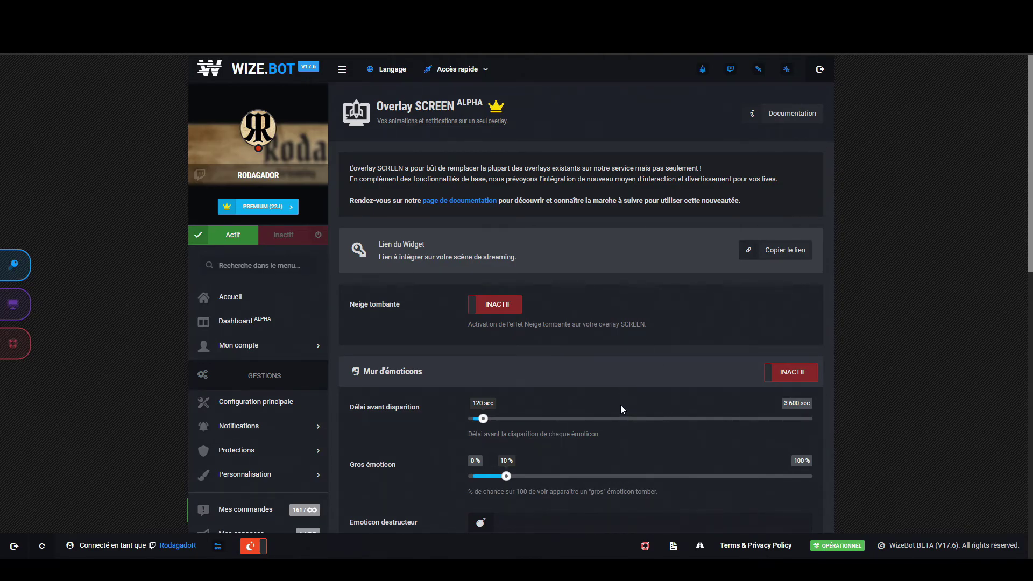
{"action": "scroll", "coordinate": [627, 395], "scroll_direction": "down", "scroll_amount": 3}
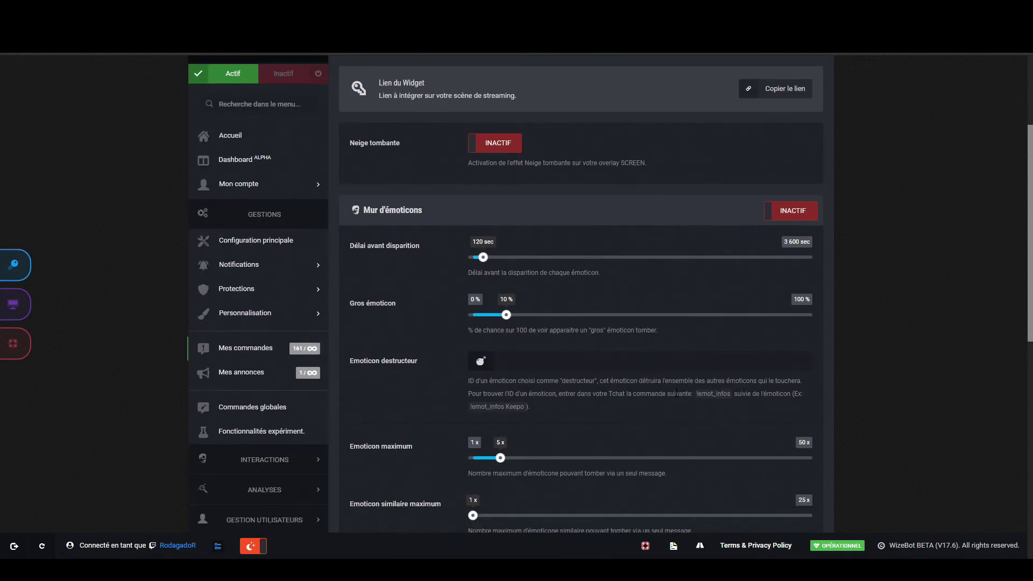
{"action": "scroll", "coordinate": [936, 382], "scroll_direction": "up", "scroll_amount": 3}
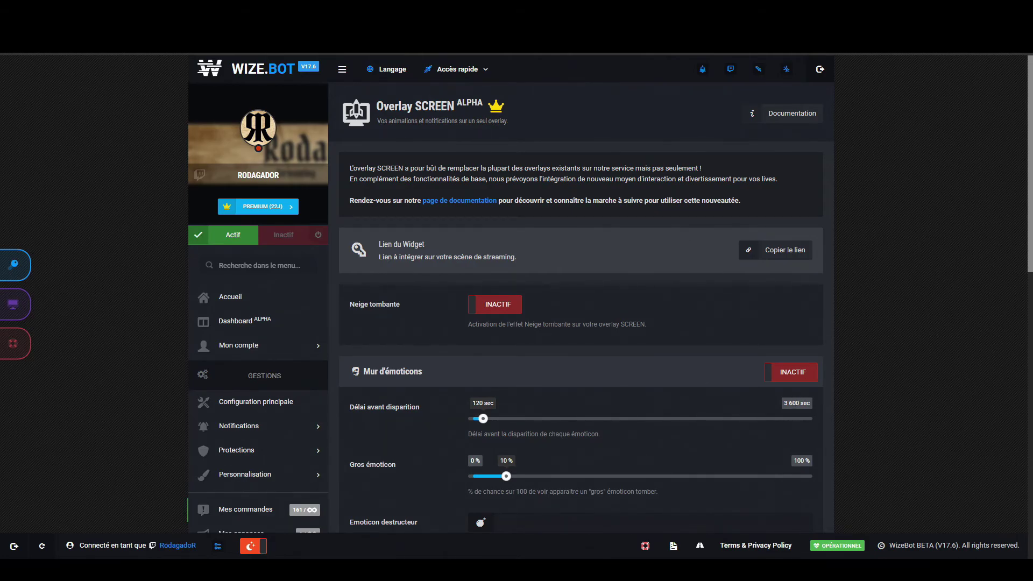
Step: Bring up the overlay script in Notepad++ and examine the right, bottom and width positioning values in the video line
{"action": "left_click_drag", "start_coordinate": [1032, 80], "coordinate": [465, 81]}
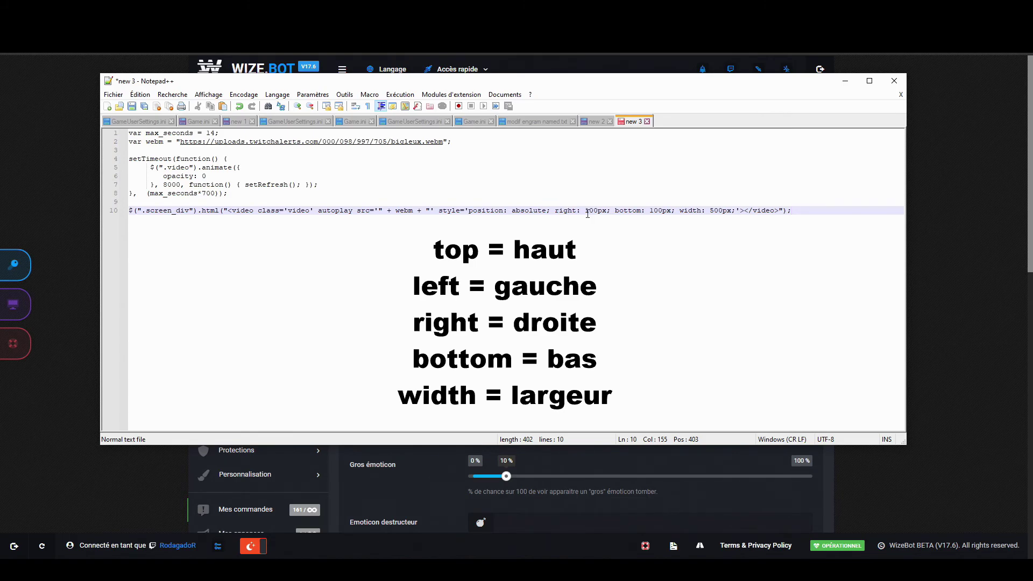
{"action": "left_click_drag", "start_coordinate": [556, 211], "coordinate": [645, 215]}
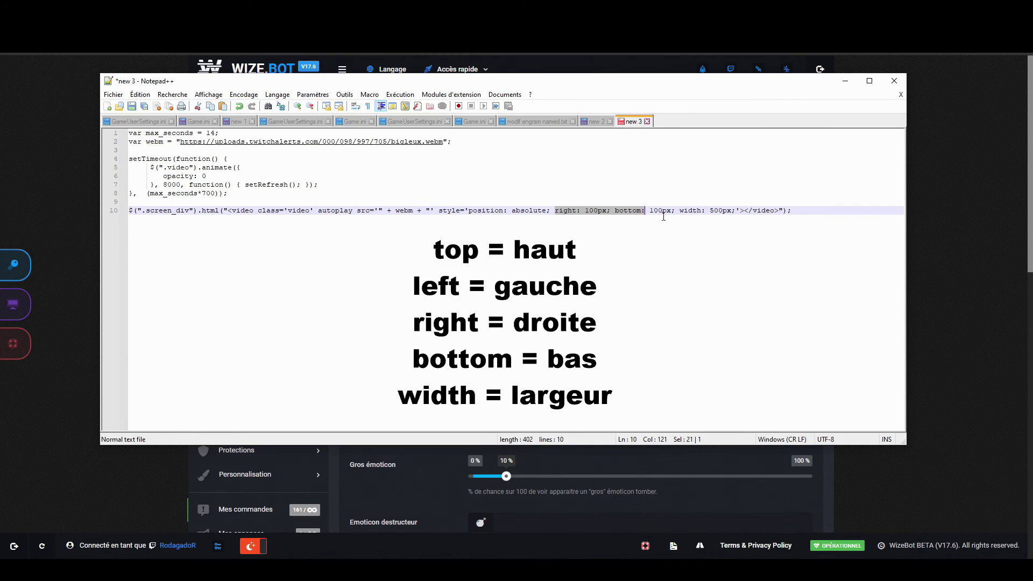
{"action": "left_click", "coordinate": [680, 212]}
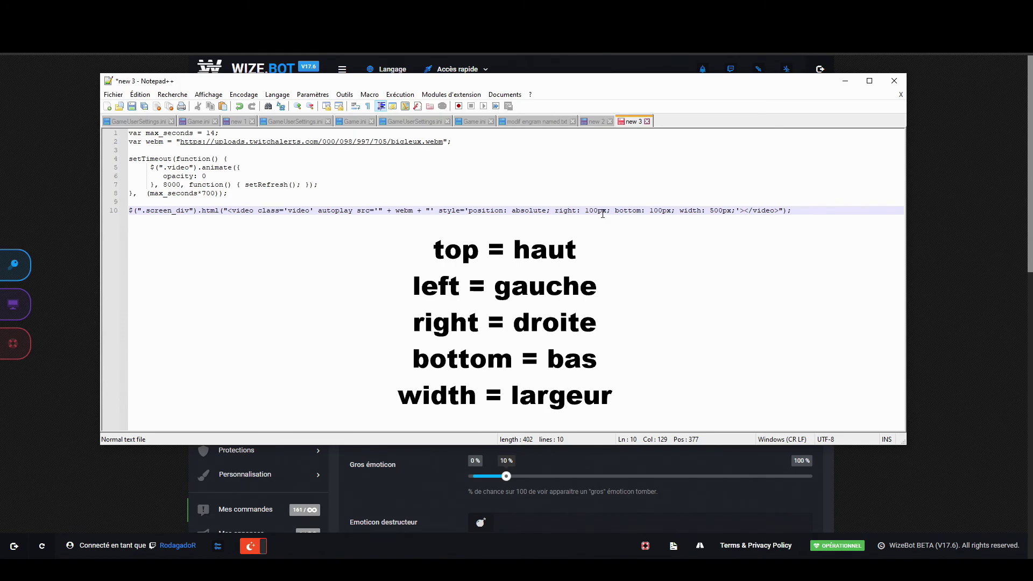
{"action": "left_click", "coordinate": [845, 81]}
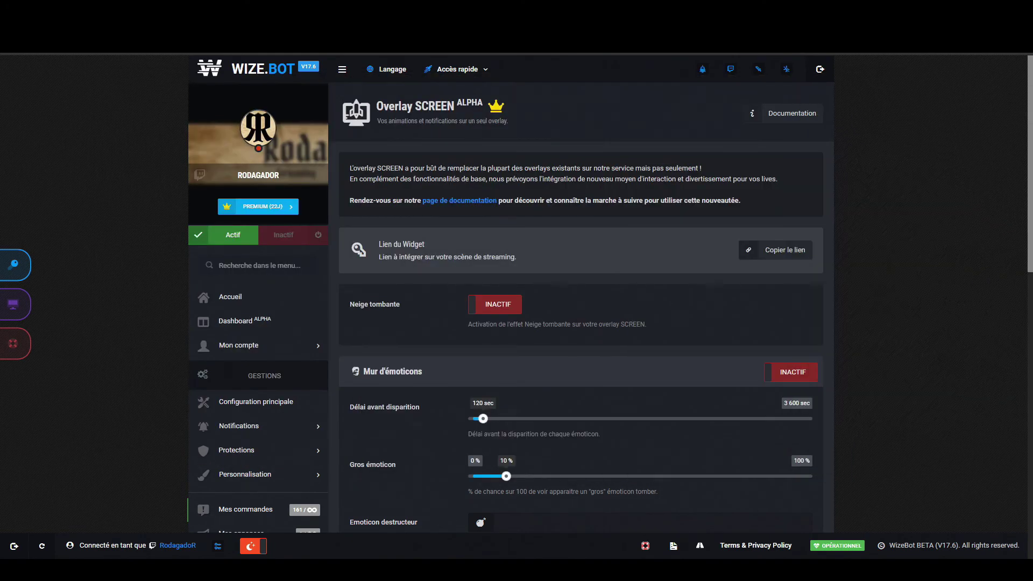